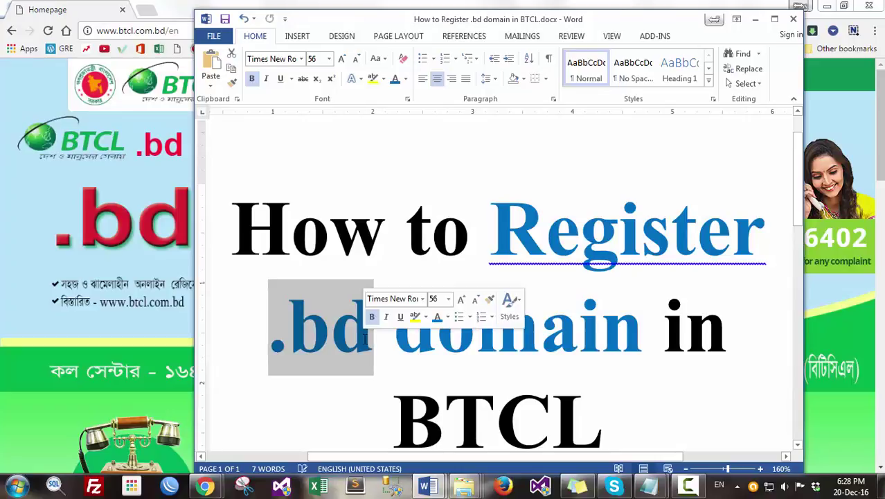
left_click_drag(411, 362, 368, 359)
left_click(368, 358)
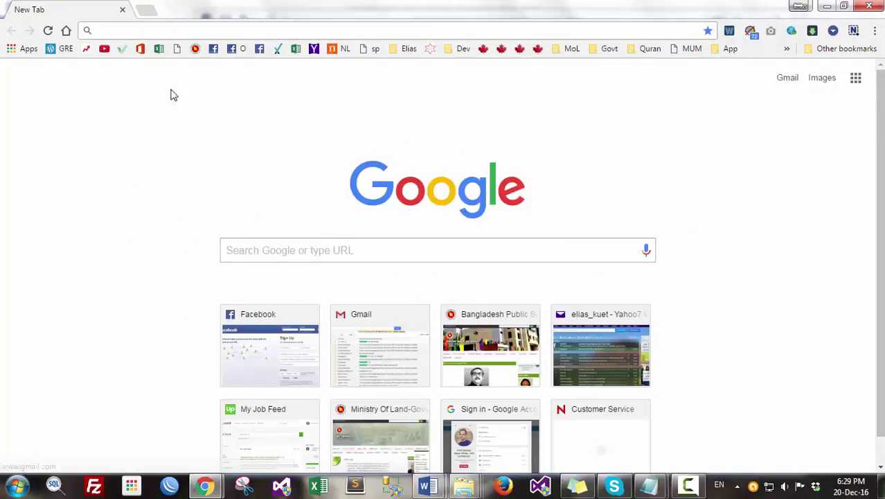
Step: Open the BTCL website at btcl.com.bd in the browser
left_click(186, 30)
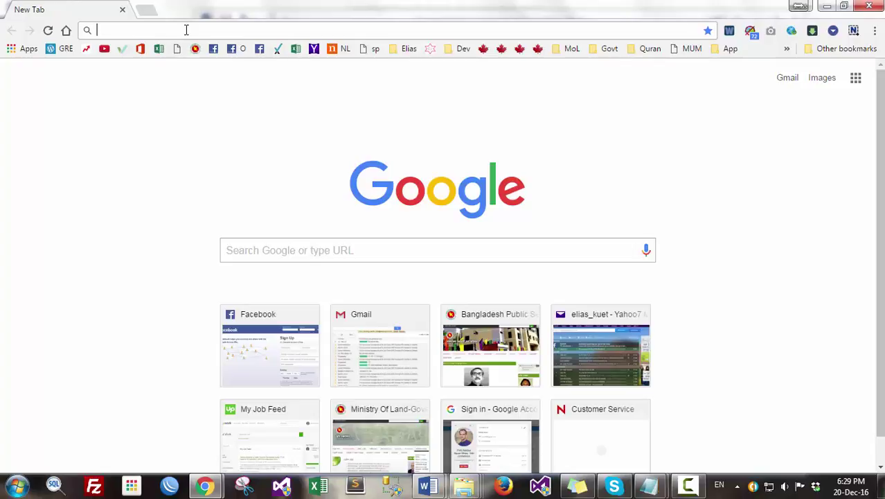
type("btcl")
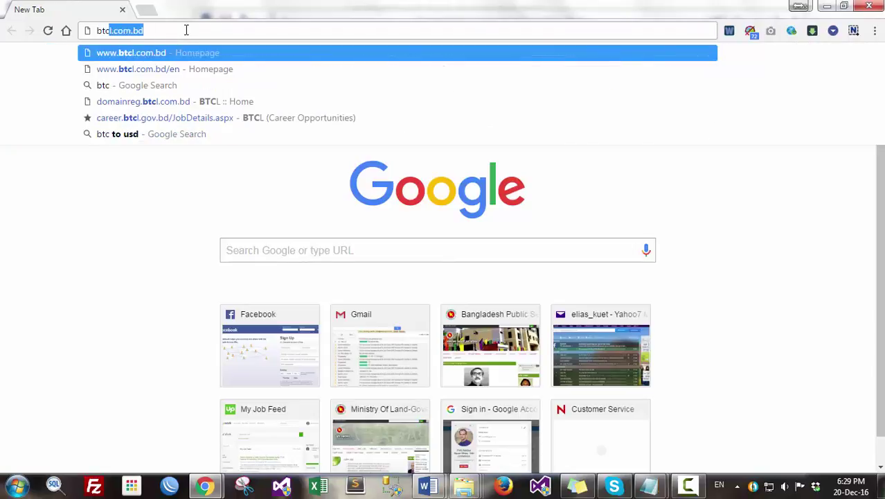
type(".com.b")
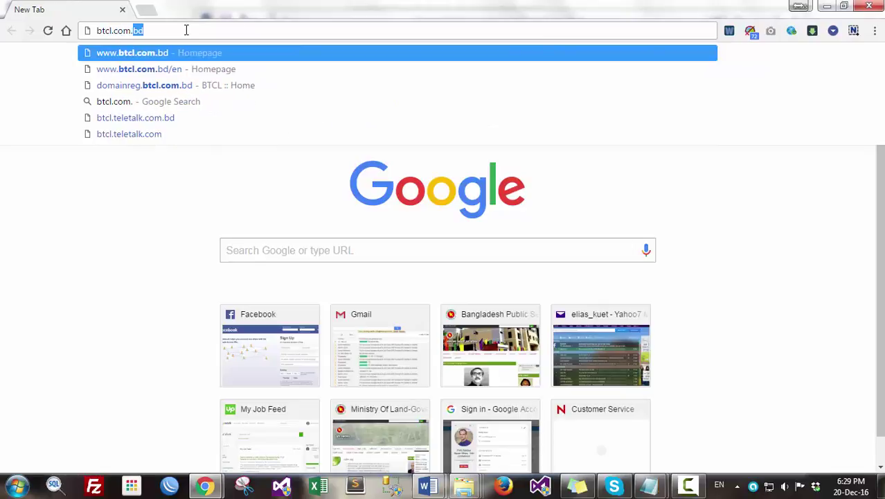
type("d")
key("Return")
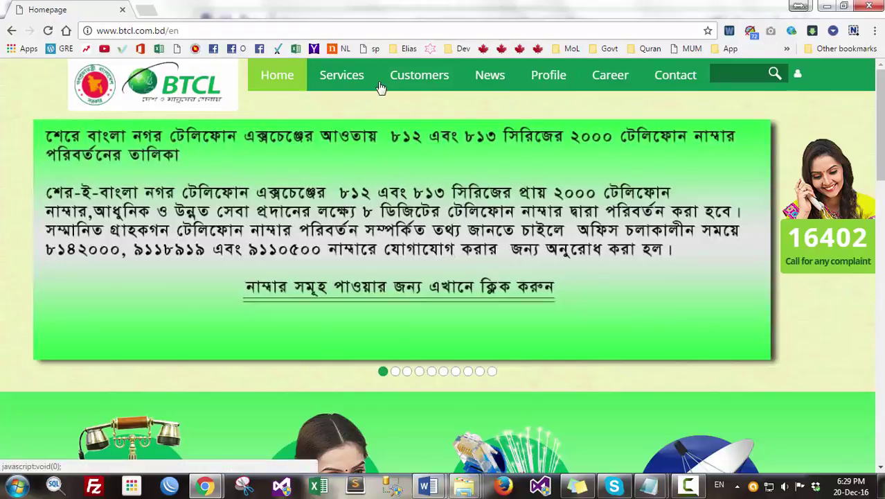
Step: Open the .bd domain registration site through the Web Service and .bd Registration pages
mouse_move(350, 80)
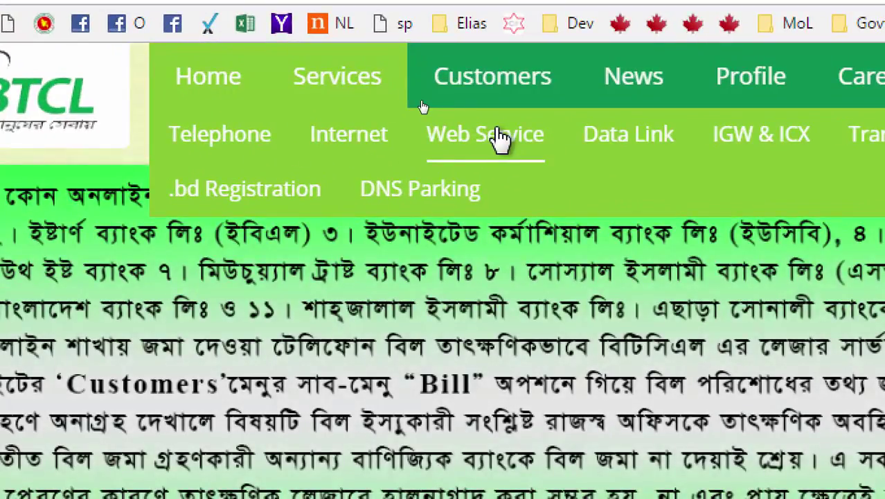
left_click(496, 134)
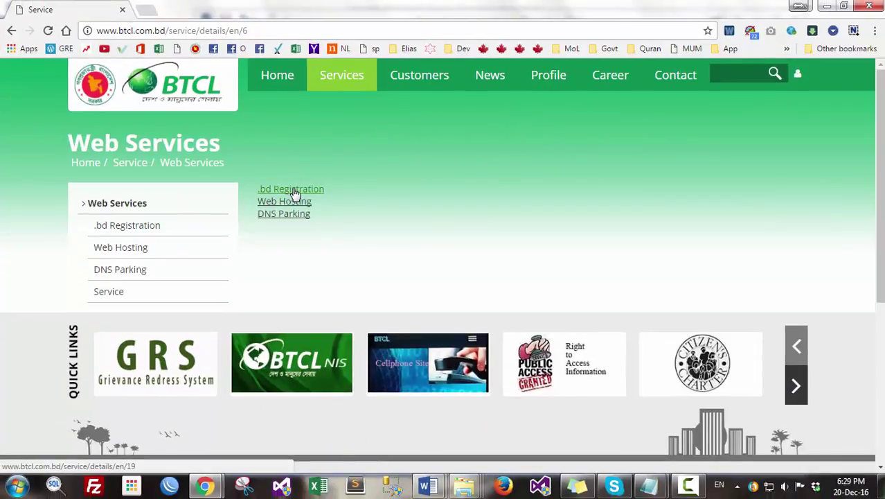
left_click(294, 197)
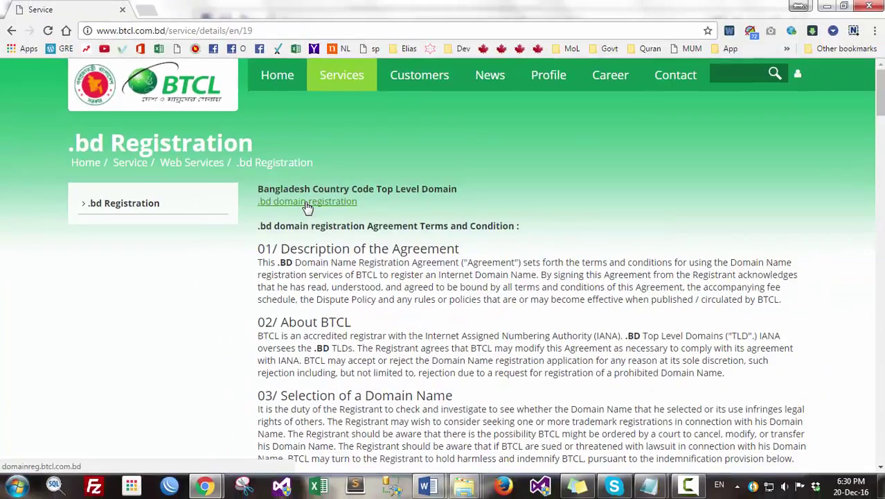
left_click(307, 201)
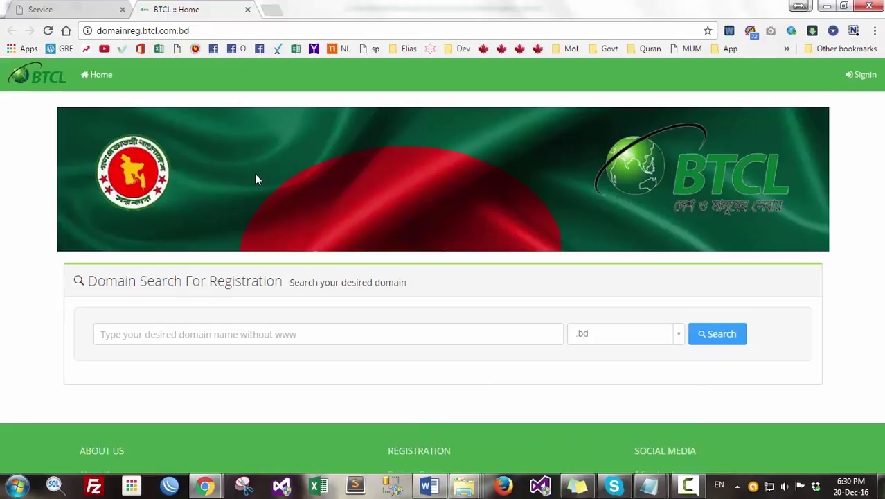
Step: Paste soa-moldhk4.gov from the Word domain information document as the desired domain name, without its list number
left_click(229, 333)
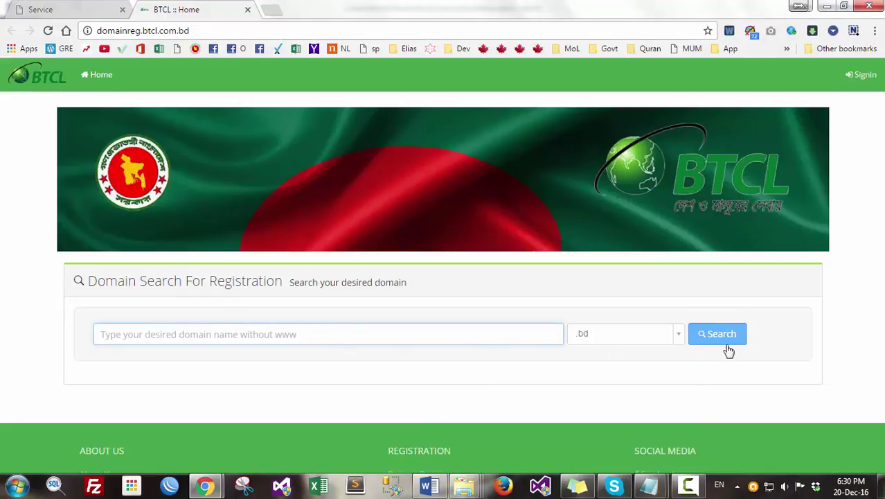
left_click(430, 486)
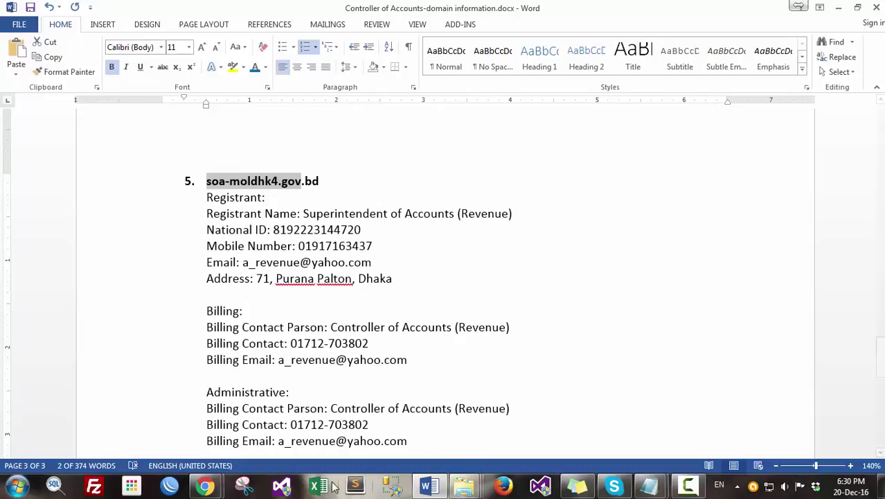
mouse_move(214, 489)
left_click(286, 404)
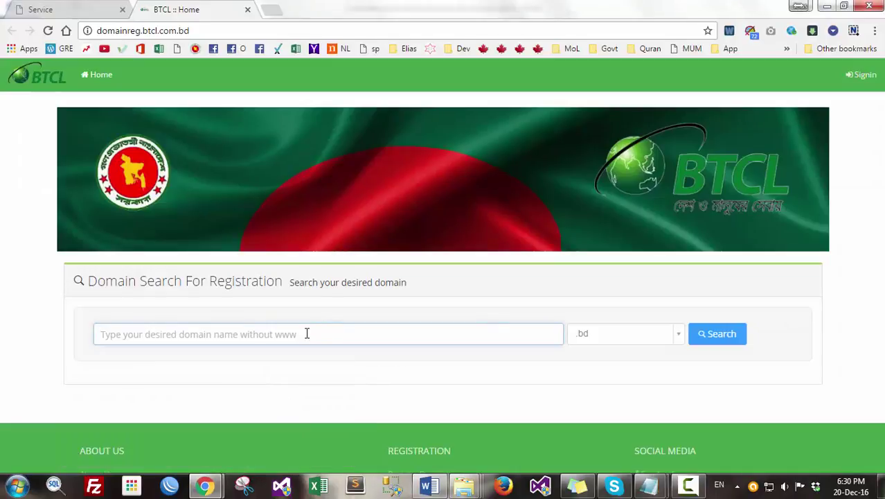
right_click(307, 334)
left_click(340, 214)
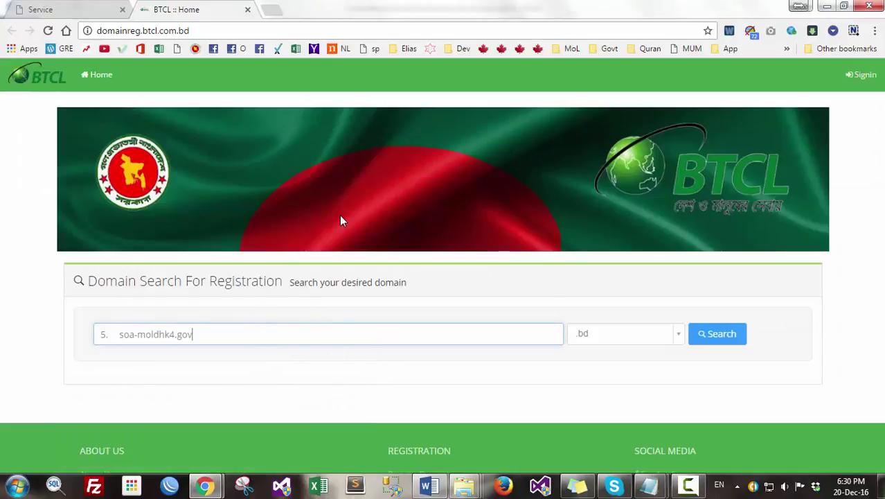
key("Delete")
key("Delete")
key("Delete")
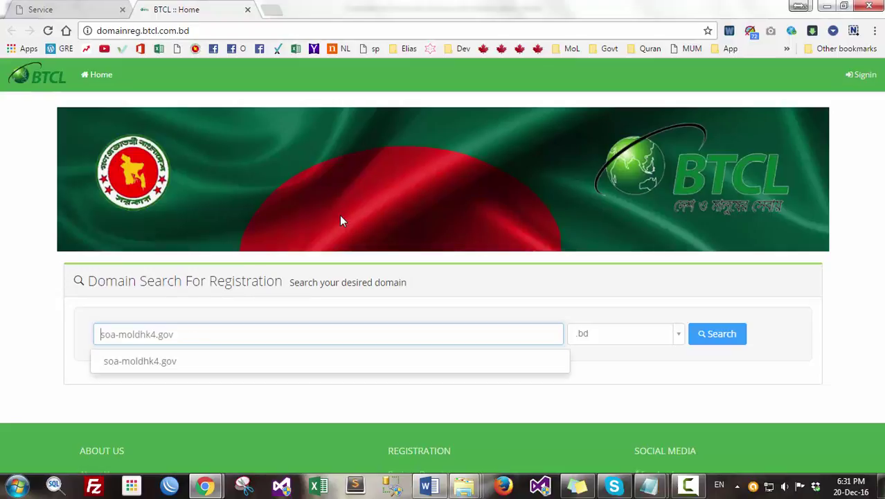
left_click(49, 316)
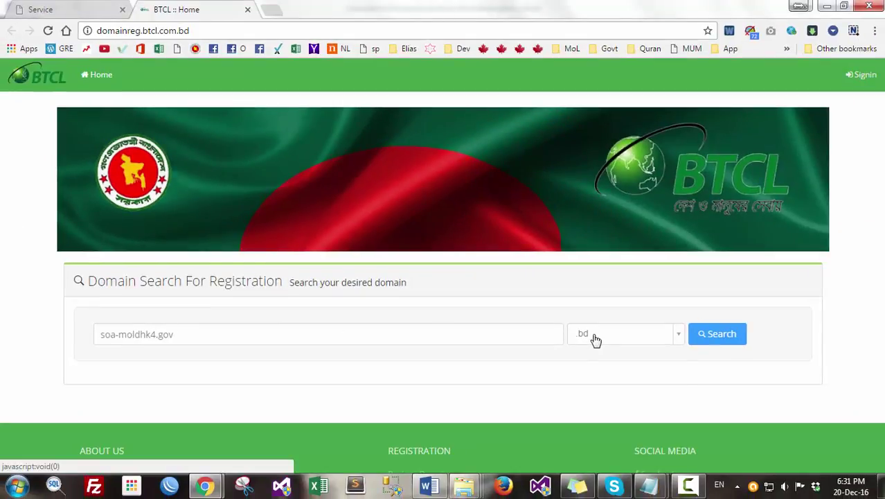
Step: Try the .বাংলা domain extension and set the extension back to .bd
left_click(595, 339)
left_click(595, 339)
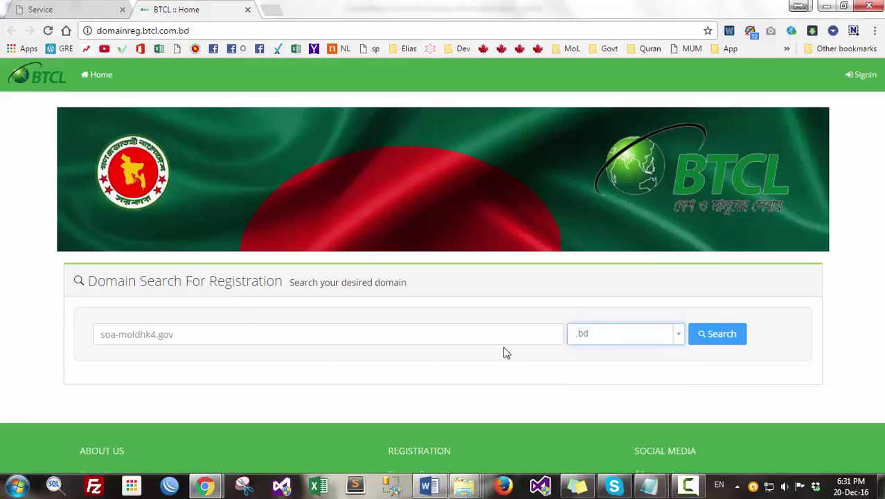
left_click(601, 335)
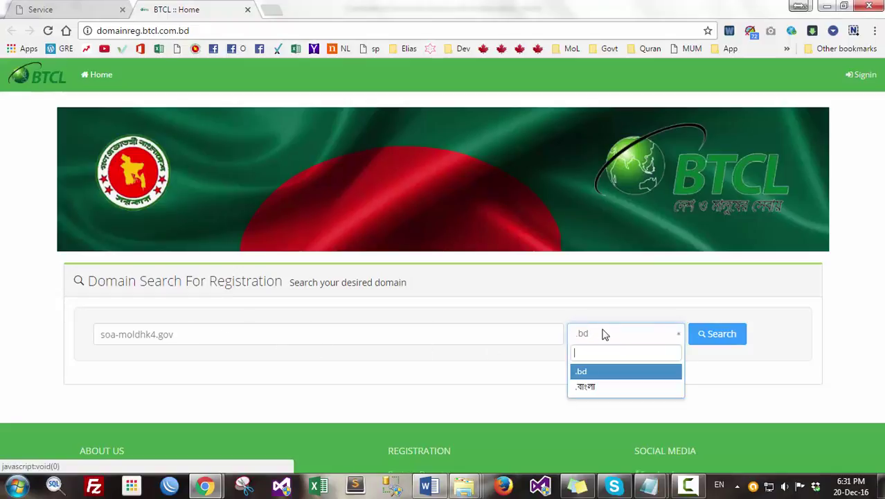
left_click(590, 386)
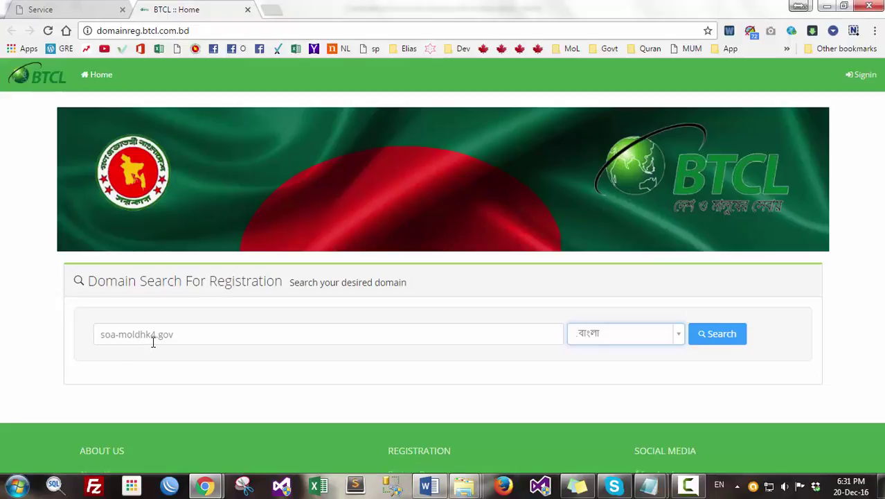
left_click(607, 340)
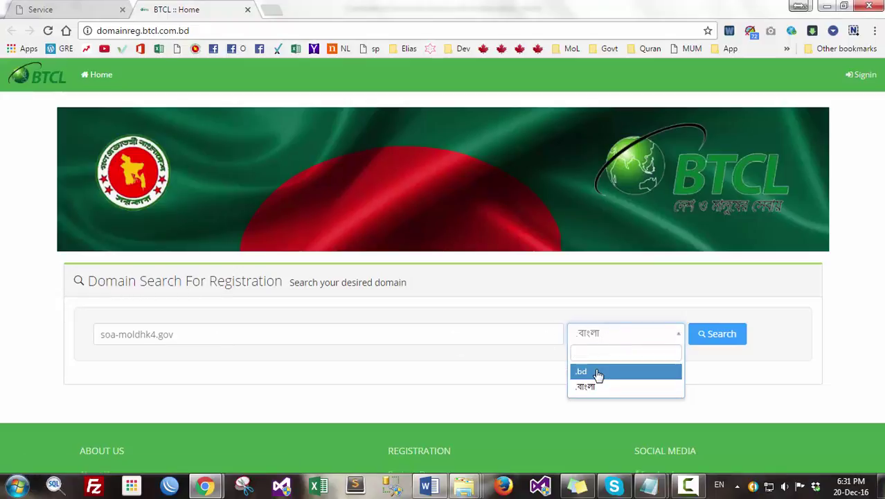
left_click(597, 373)
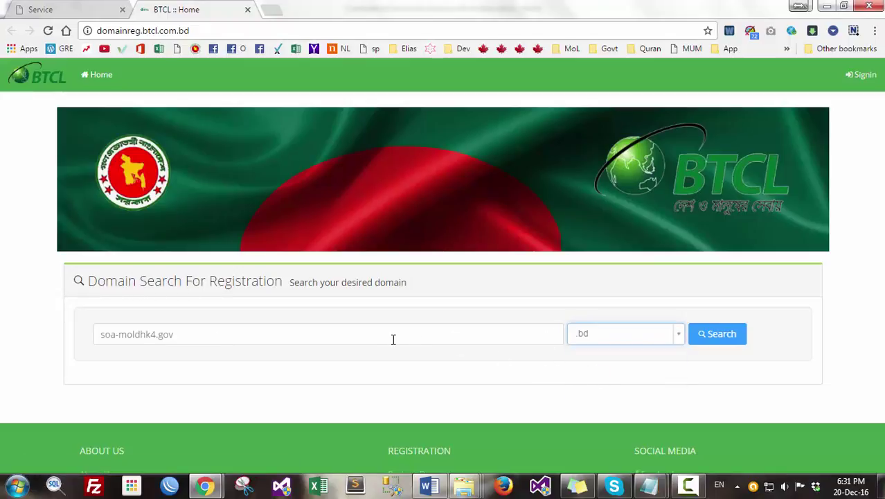
left_click(190, 339)
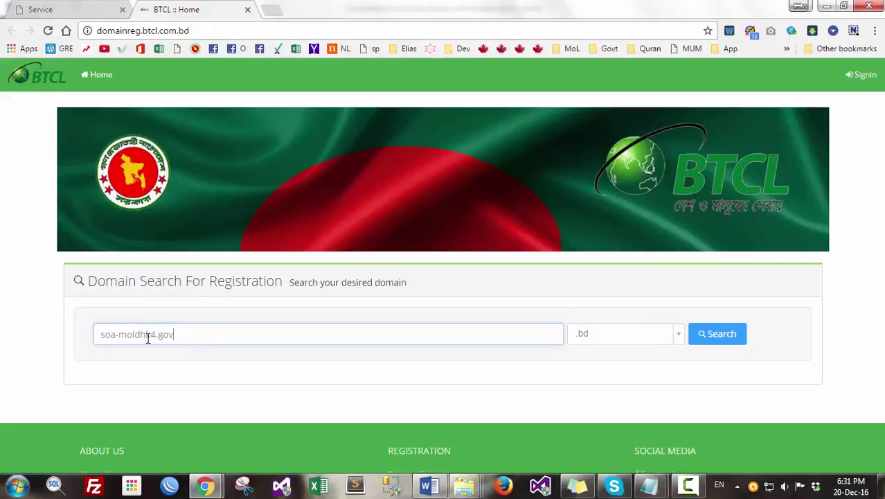
type("www.")
key("shift+Home")
key("BackSpace")
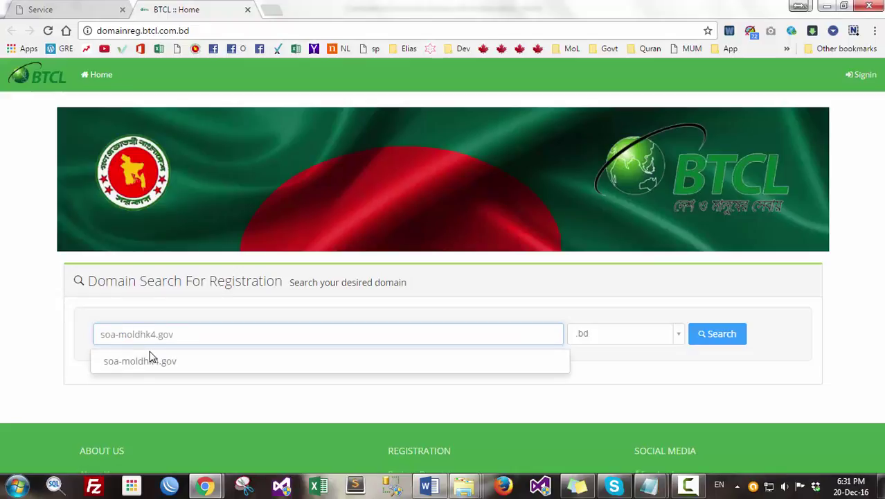
left_click(211, 313)
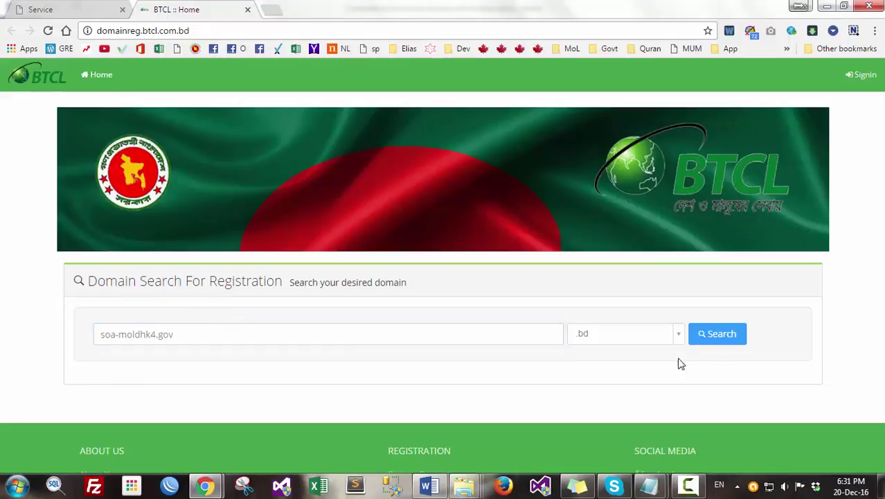
Step: Check the availability of soa-moldhk4.gov with the .bd extension and proceed past the registration rules to its registration form
left_click(718, 335)
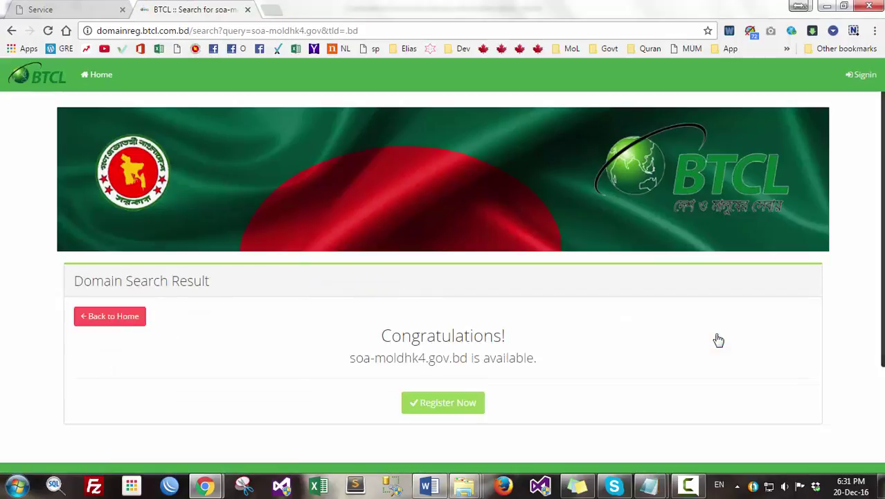
scroll(692, 347, "down", 1)
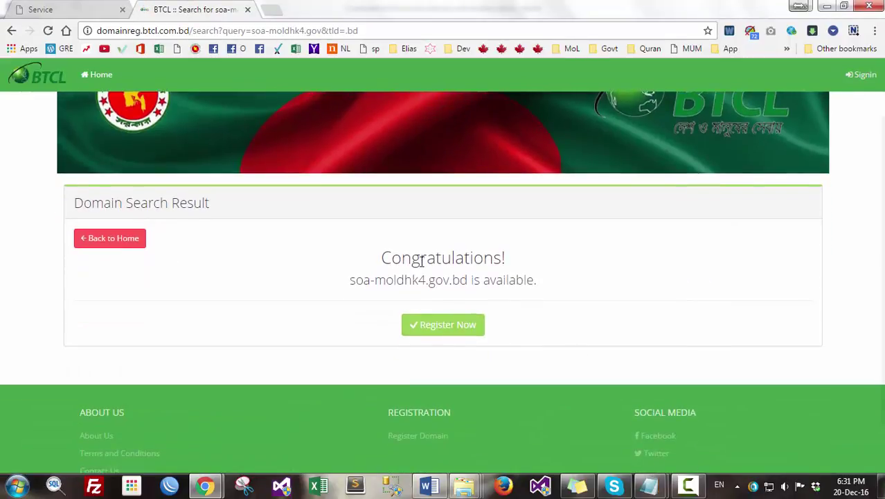
mouse_move(355, 280)
left_mouse_down()
mouse_move(469, 282)
mouse_move(351, 278)
left_mouse_up()
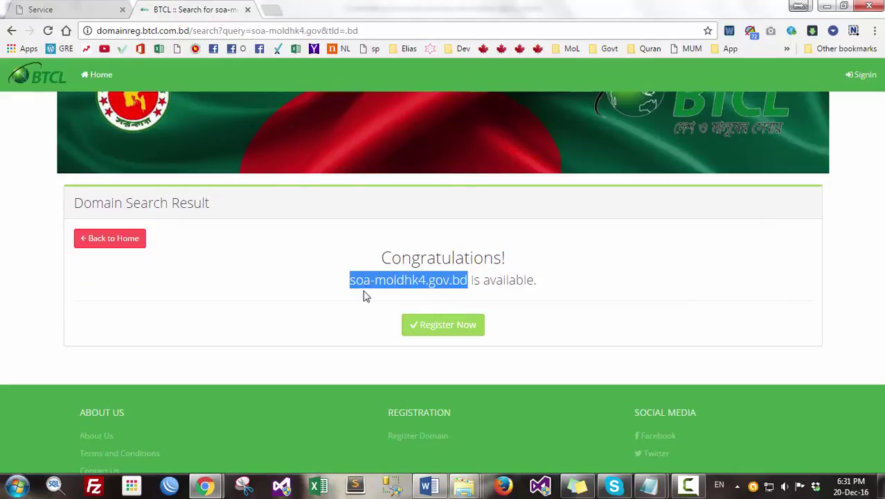
left_click(368, 301)
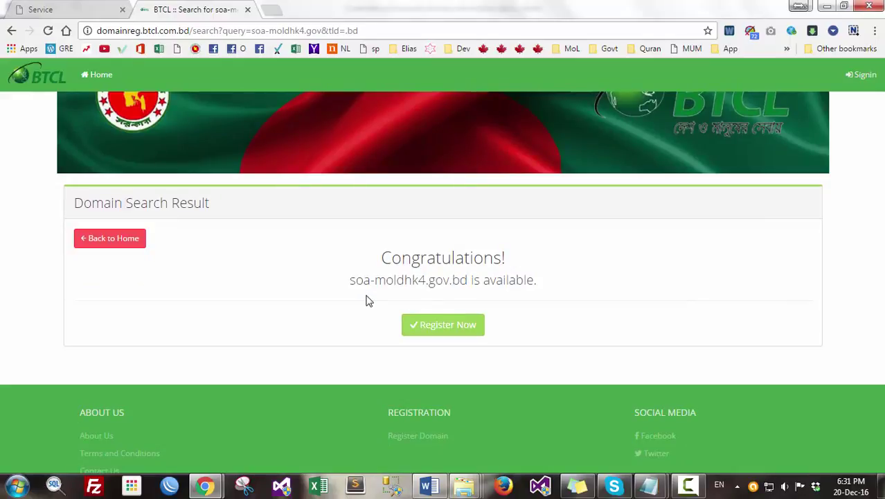
left_click(453, 333)
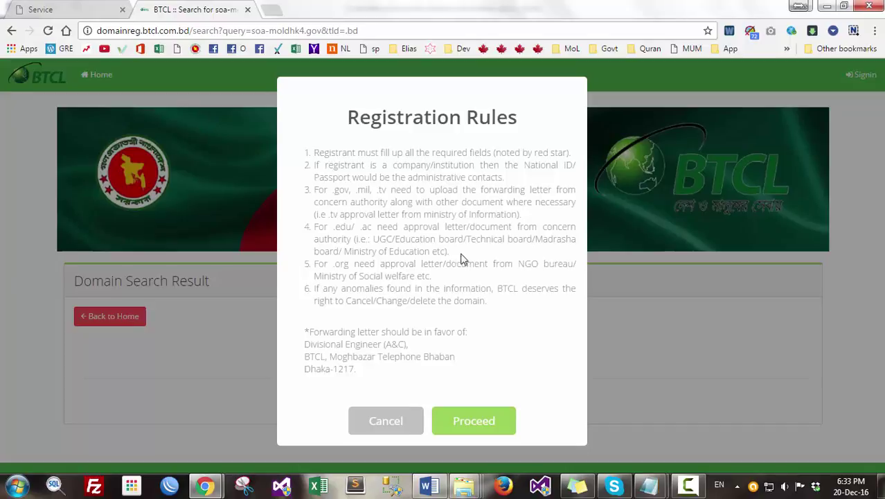
left_click(478, 421)
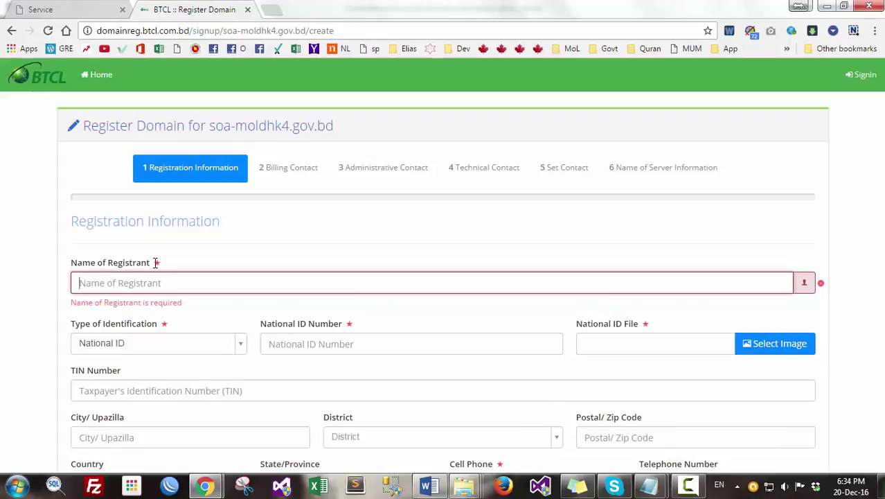
Step: Examine the registration information form, including its required fields, the identification type options and the upload sections
left_click(152, 283)
left_click(158, 263)
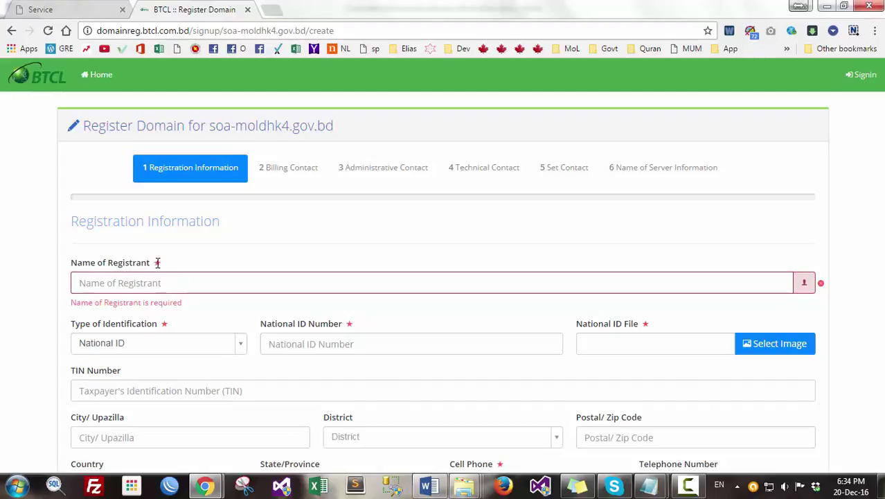
left_click(160, 266)
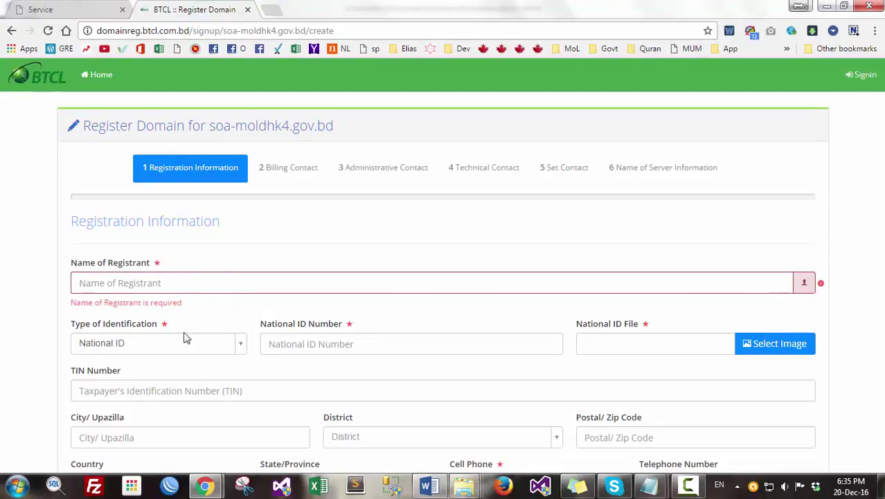
left_click(158, 343)
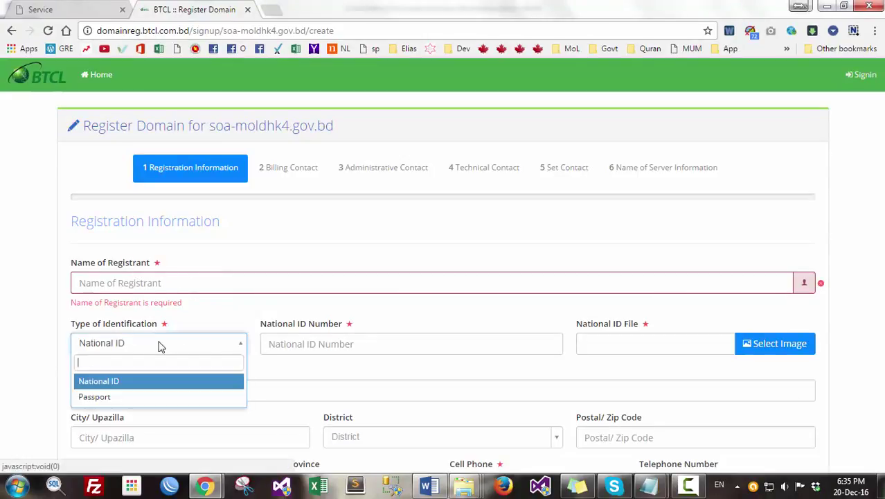
left_click(158, 343)
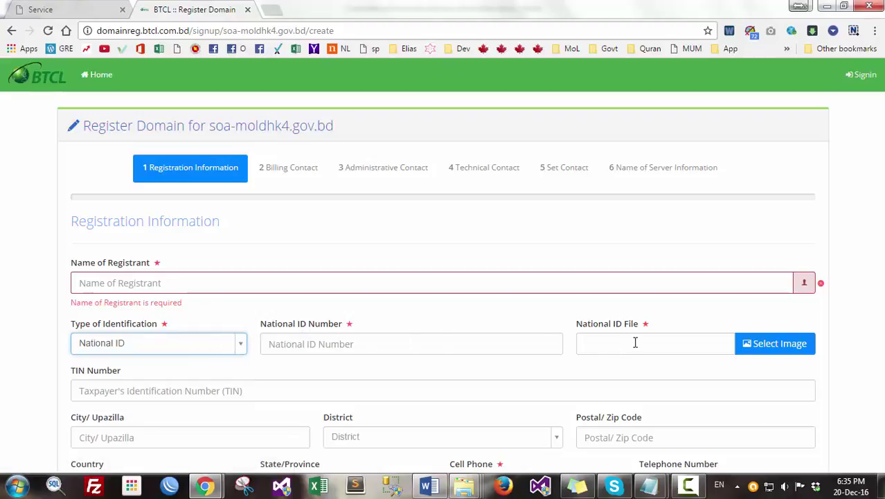
left_click(606, 373)
scroll(607, 370, "down", 3)
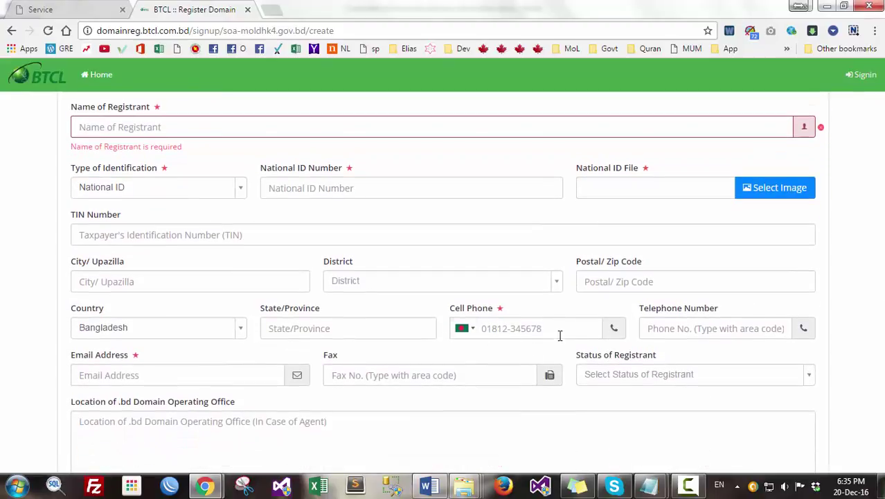
scroll(197, 324, "down", 2)
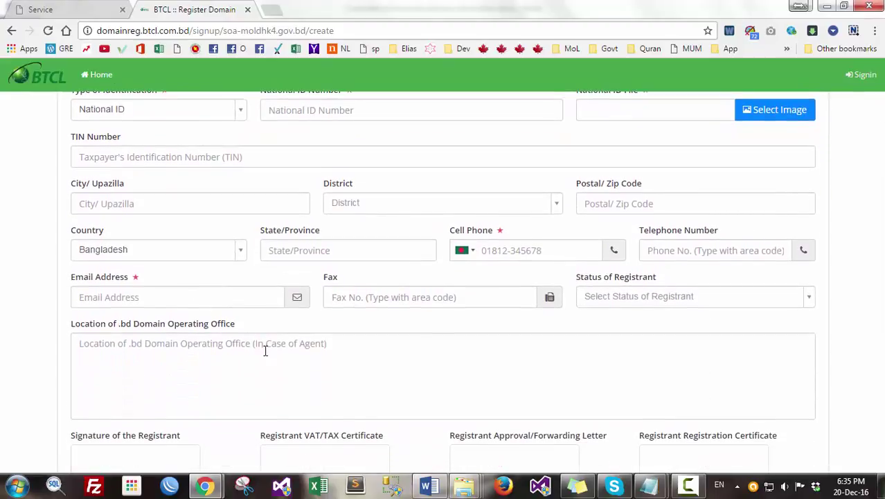
scroll(265, 349, "down", 2)
scroll(276, 351, "up", 6)
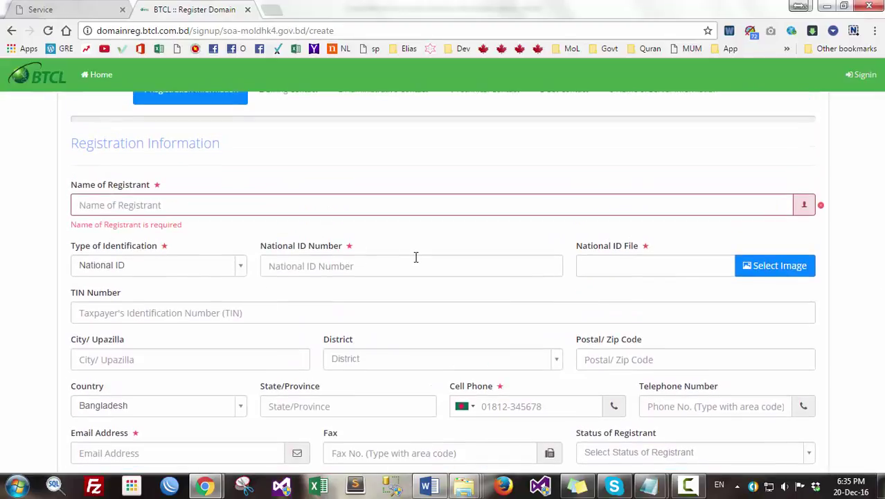
Step: Copy the registrant name Superintendent of Accounts (Revenue) from the Word domain information document into Name of Registrant
left_click(215, 207)
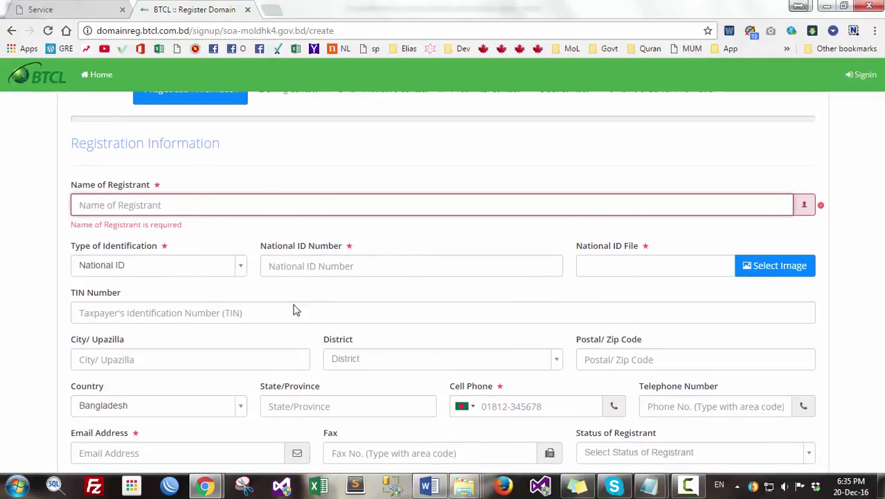
left_click(428, 485)
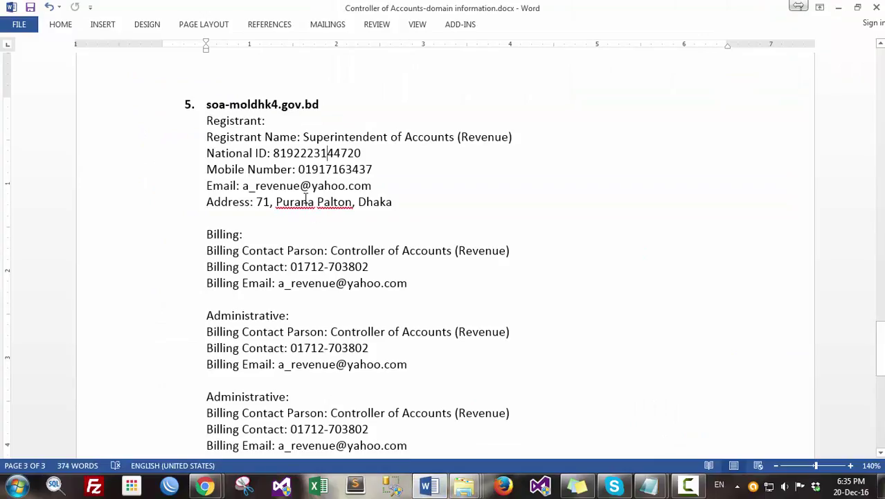
left_click_drag(310, 138, 516, 138)
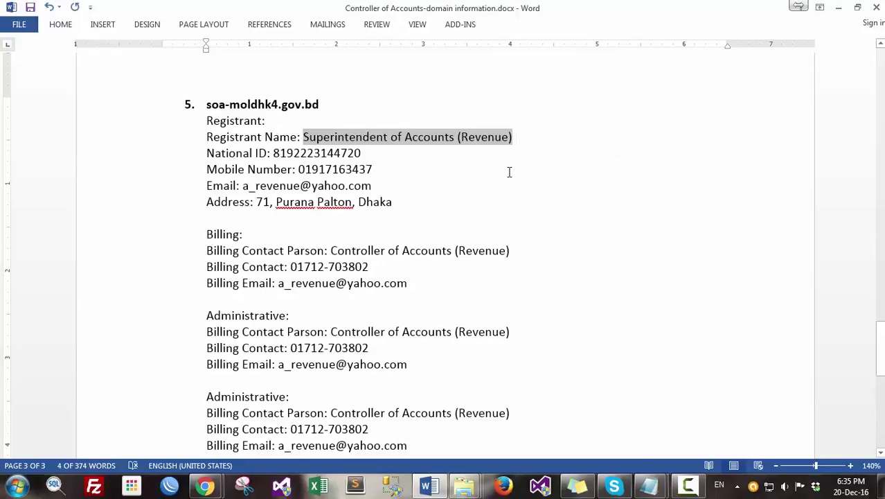
key("ctrl+c")
key("alt+Tab")
key("ctrl+v")
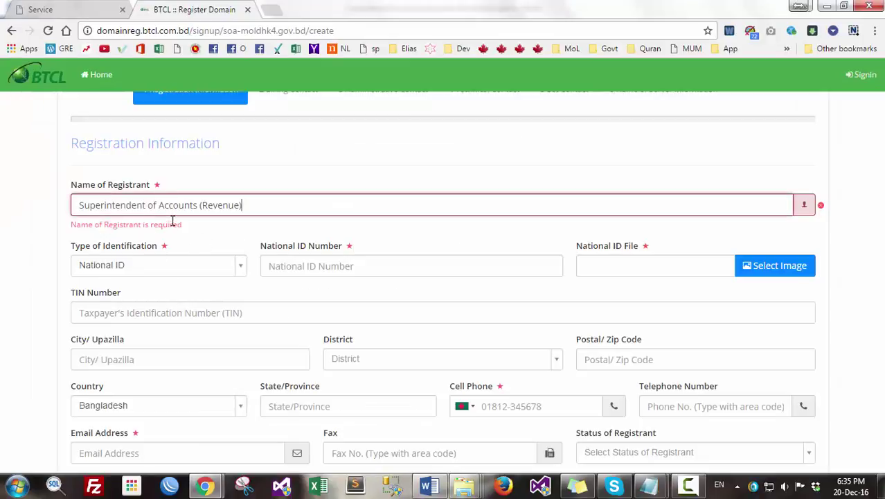
Step: Copy the registrant's national ID number from the soa-moldhk4.gov.bd entry in the Word document and return to the form
left_click(339, 266)
key("alt+Tab")
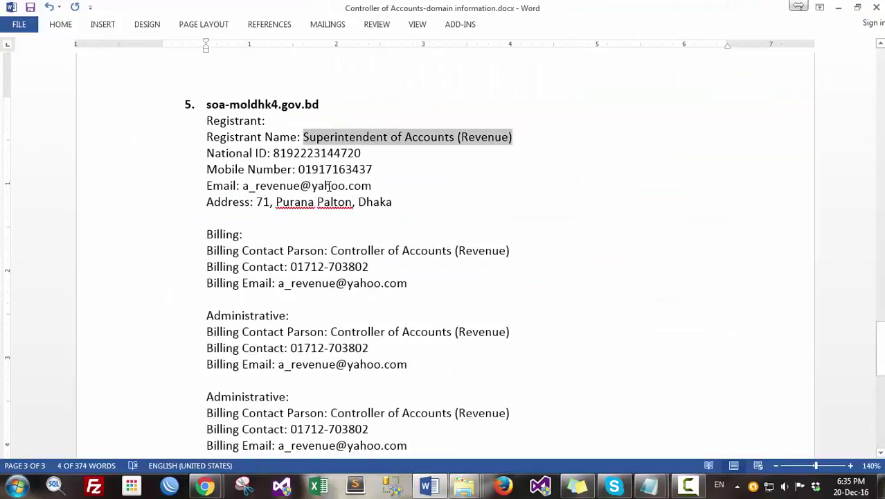
double_click(315, 153)
key("alt+Tab")
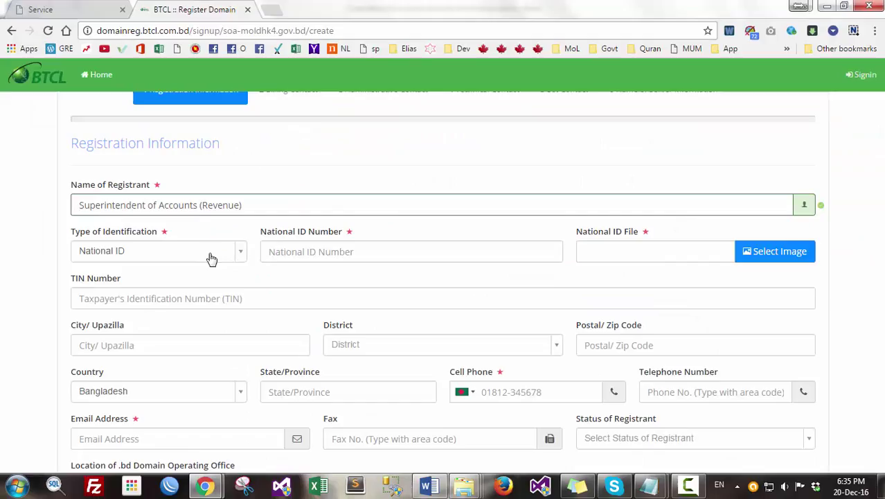
Step: Try Passport as the type of identification and set it back to National ID
left_click(168, 254)
left_click(158, 306)
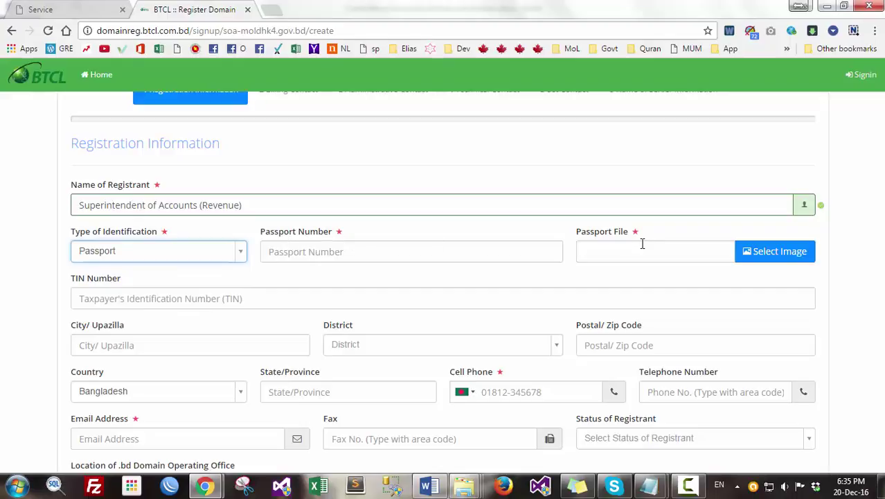
left_click(777, 258)
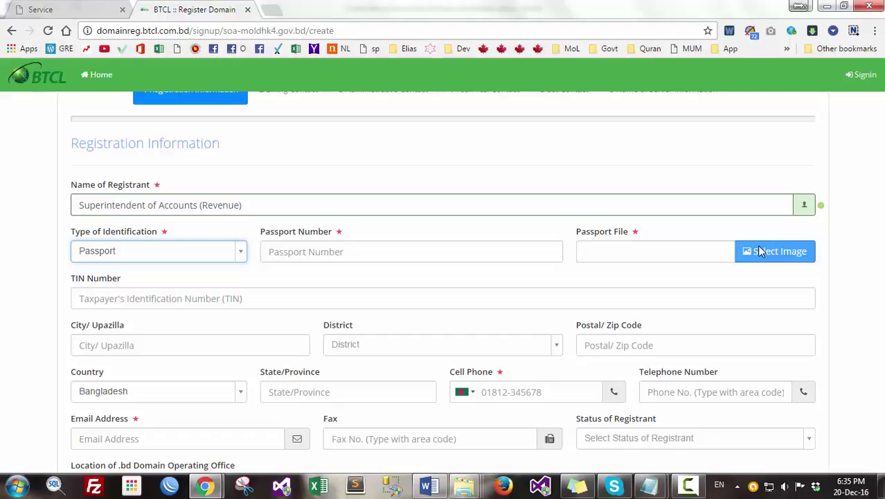
left_click(195, 250)
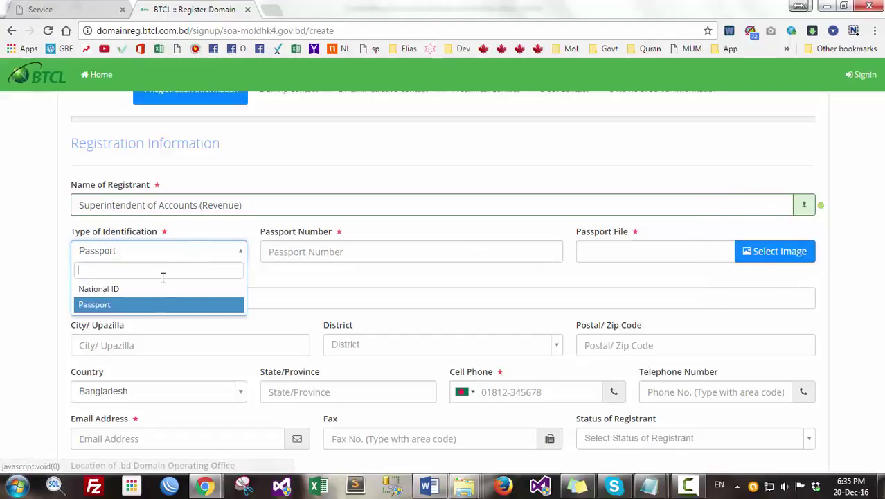
left_click(154, 289)
Step: Paste the registrant's national ID number and attach the JPEG image of the national ID from the 2016_12_20 folder
left_click(322, 252)
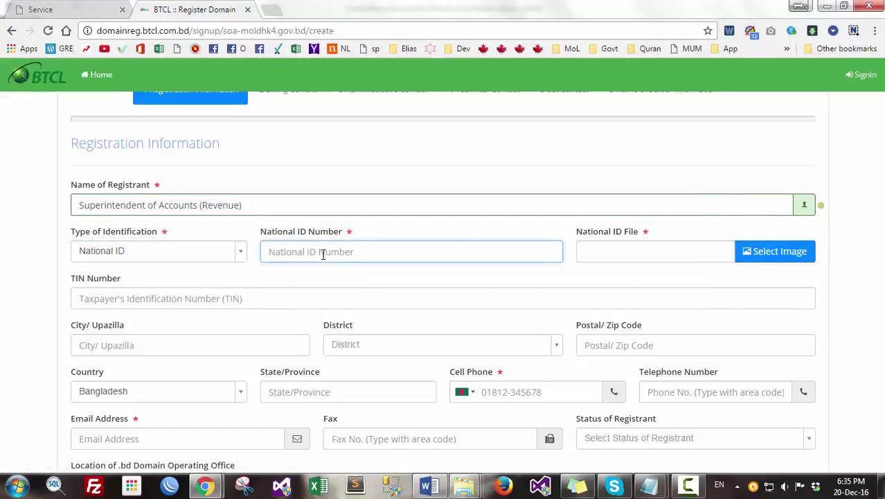
key("ctrl+v")
left_click(605, 251)
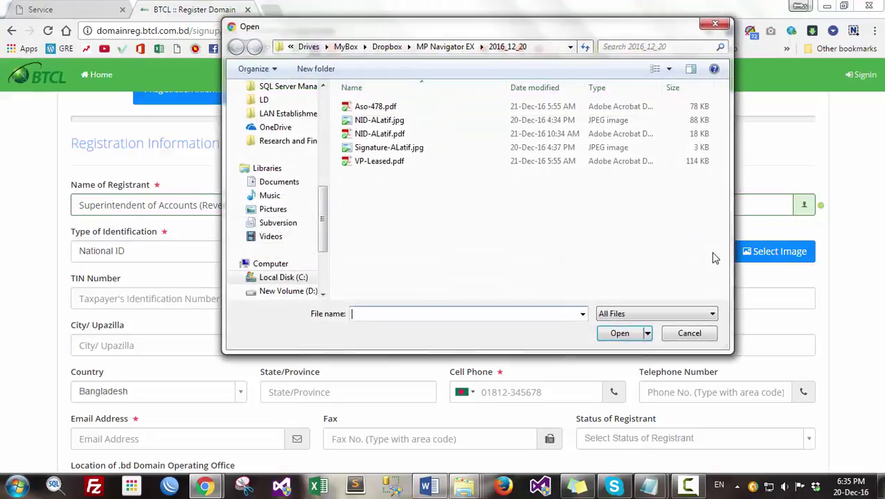
left_click(382, 120)
left_click(618, 333)
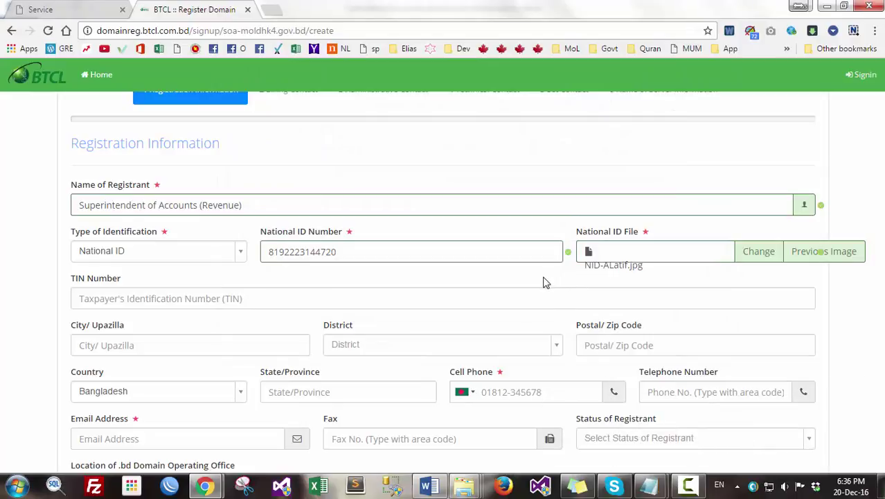
Step: Set the registrant's district to Dhaka (ঢাকা) and enter Dhaka as the state or province
scroll(534, 292, "down", 1)
left_click(459, 268)
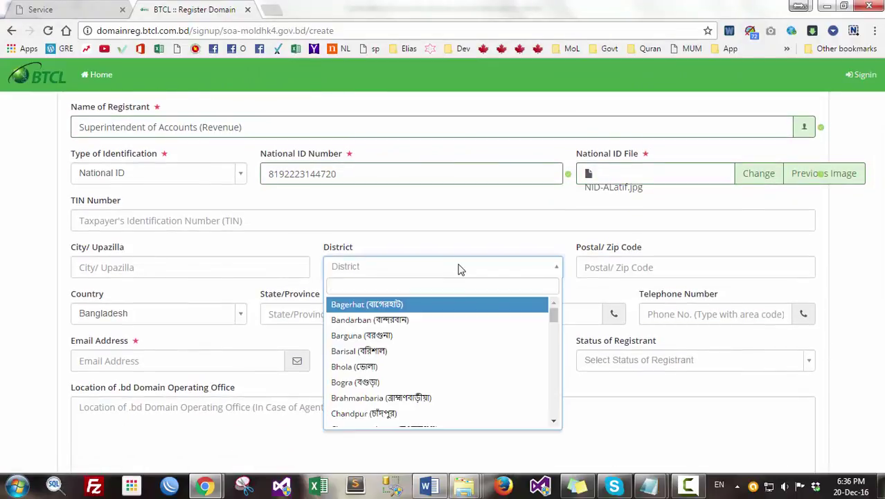
type("Dha")
key("Return")
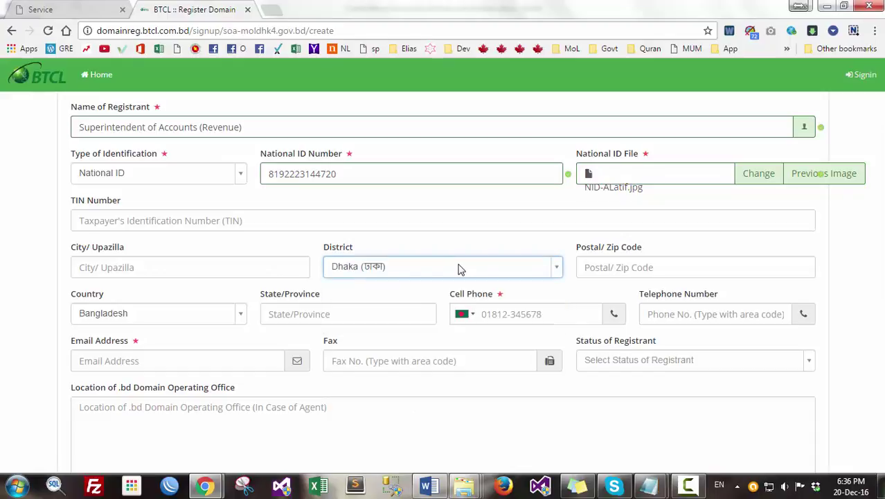
left_click(159, 268)
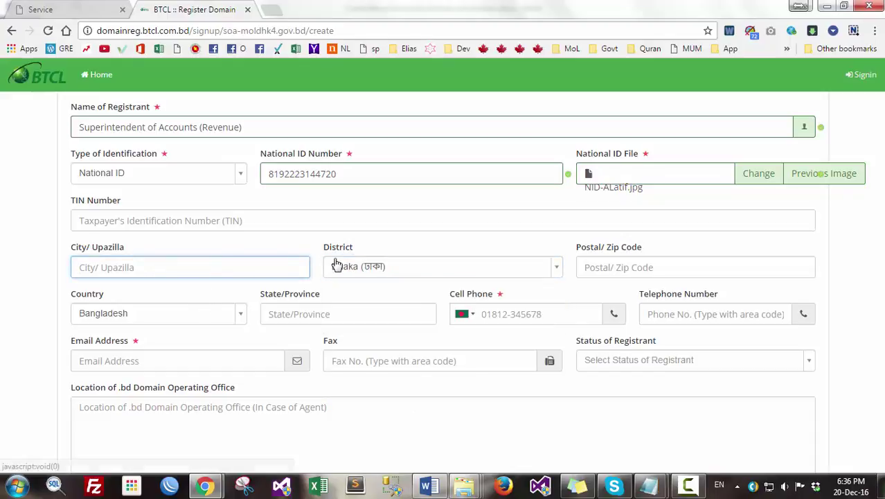
left_click(346, 315)
type("Dhaka")
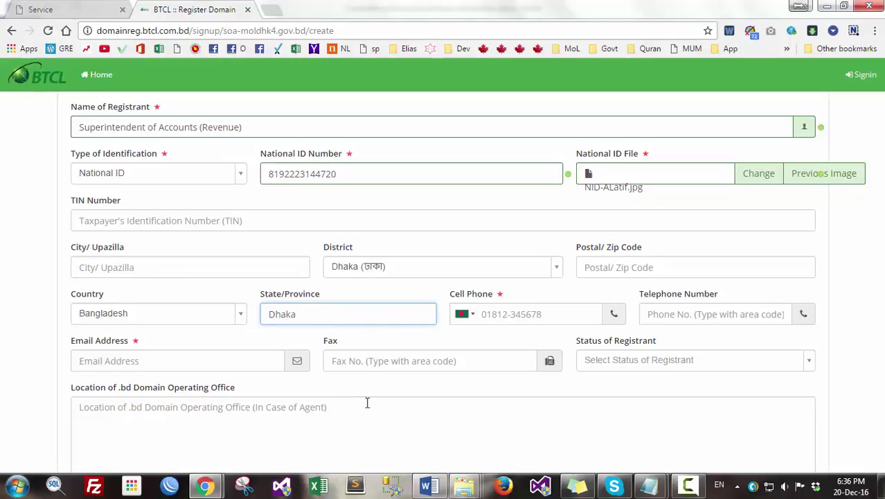
Step: Copy the registrant's mobile number from the Word document into the Cell Phone field
left_click(503, 314)
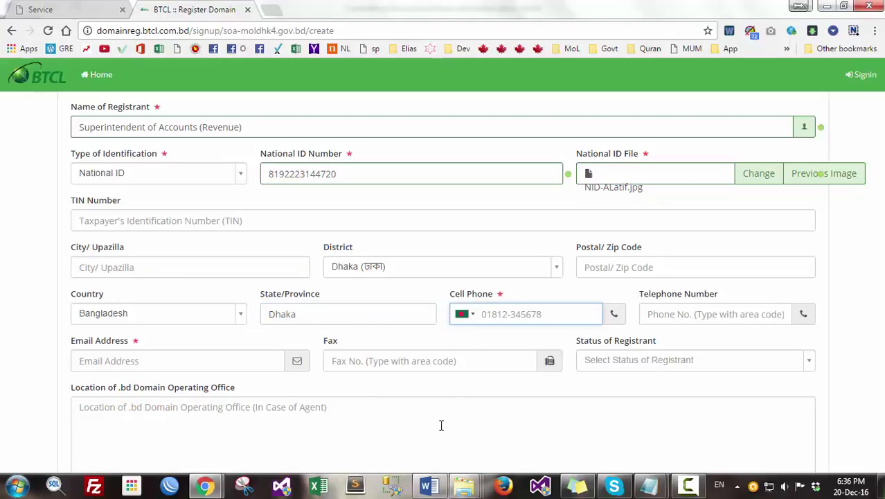
key("alt+Tab")
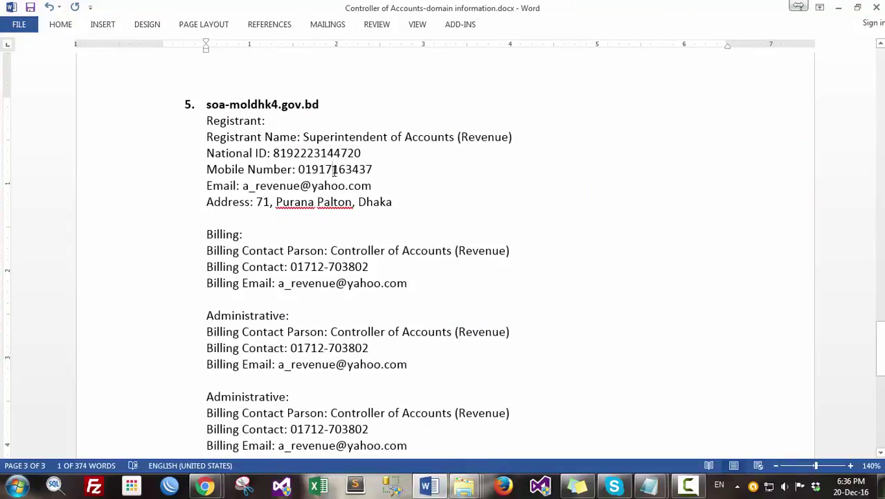
double_click(333, 170)
key("ctrl+c")
key("alt+Tab")
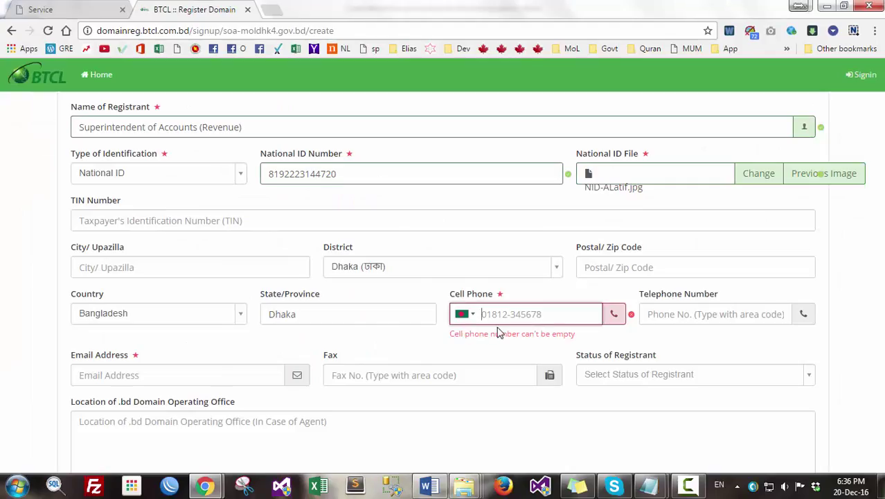
key("ctrl+v")
Step: Copy the registrant's e-mail from the Word document into the Email Address field
left_click(223, 374)
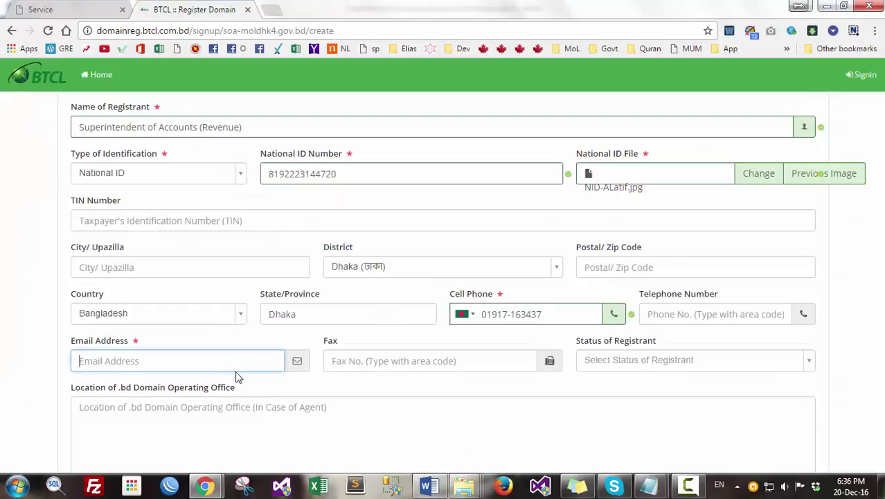
key("alt+Tab")
left_click_drag(244, 185, 372, 186)
key("ctrl+c")
key("alt+Tab")
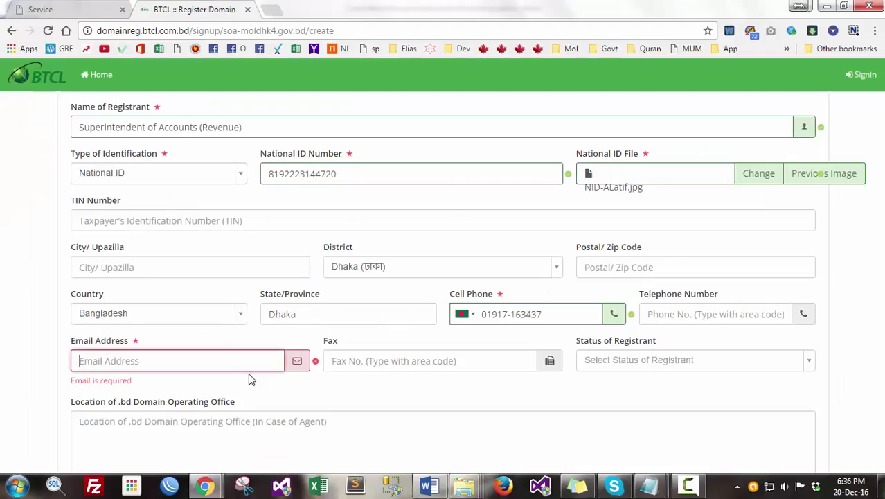
key("ctrl+v")
Step: Copy the registrant's address from the Word document into Location of .bd Domain Operating Office
scroll(346, 352, "down", 4)
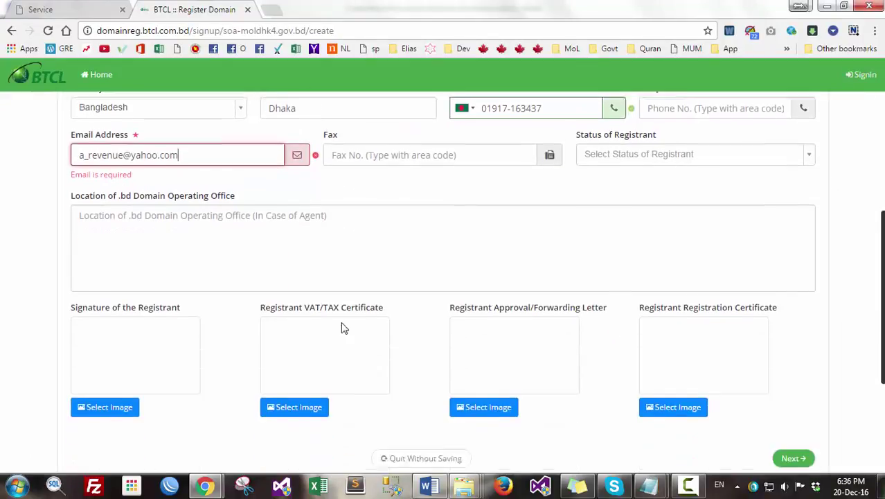
left_click(262, 218)
key("alt+Tab")
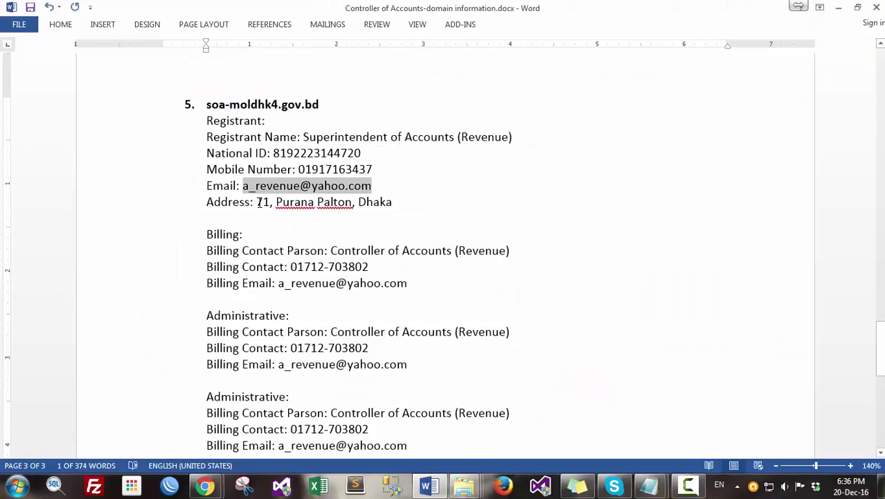
left_click_drag(257, 201, 392, 202)
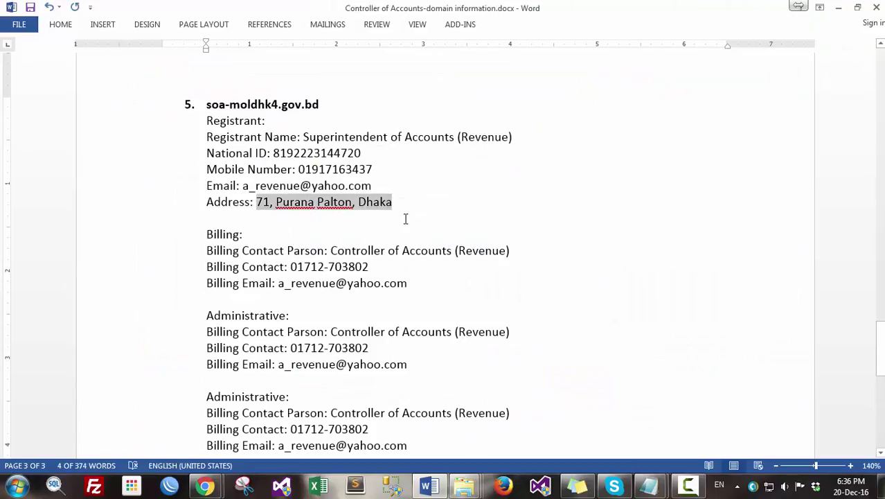
key("ctrl+c")
key("alt+Tab")
key("ctrl+v")
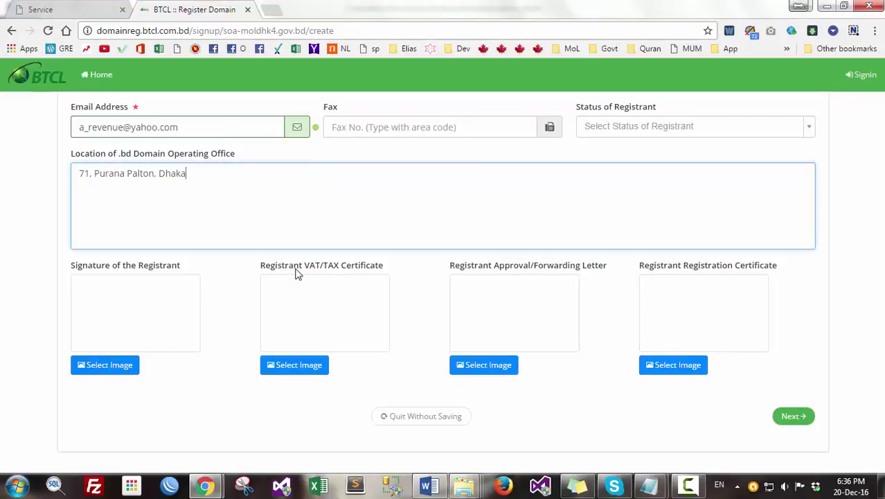
Step: Attach the JPEG signature image from the 2016_12_20 folder as the Signature of the Registrant
left_click(115, 361)
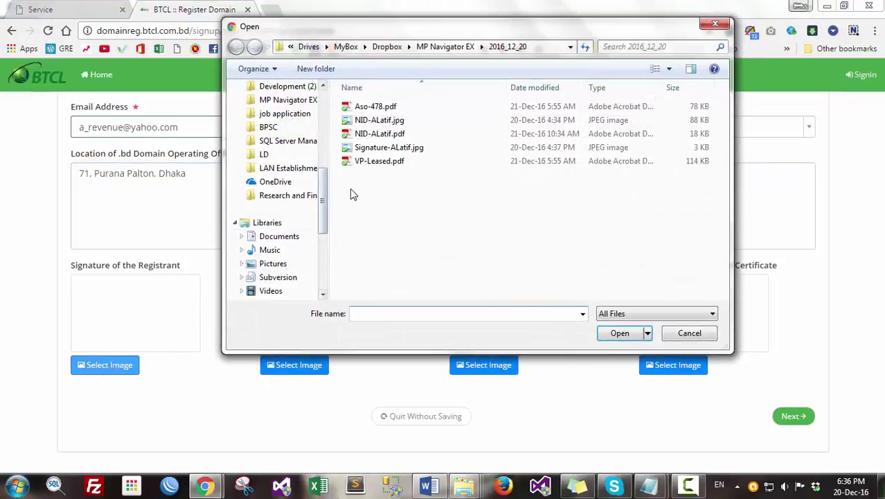
left_click(379, 147)
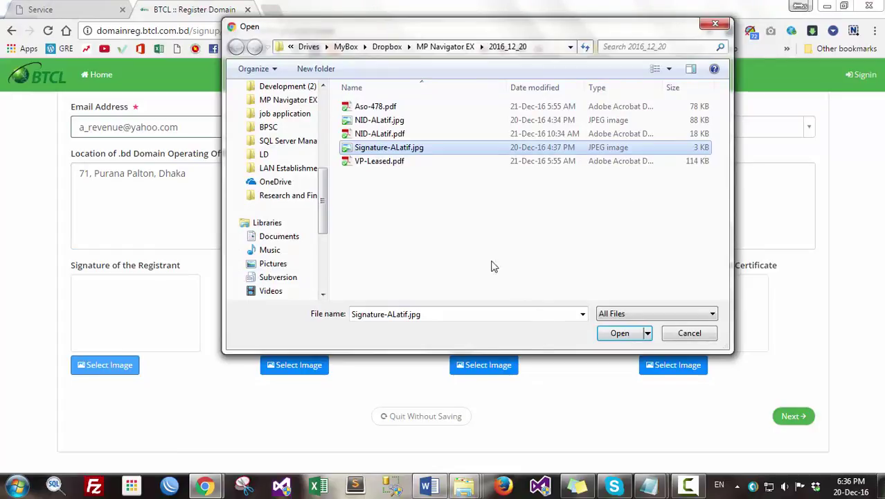
left_click(622, 336)
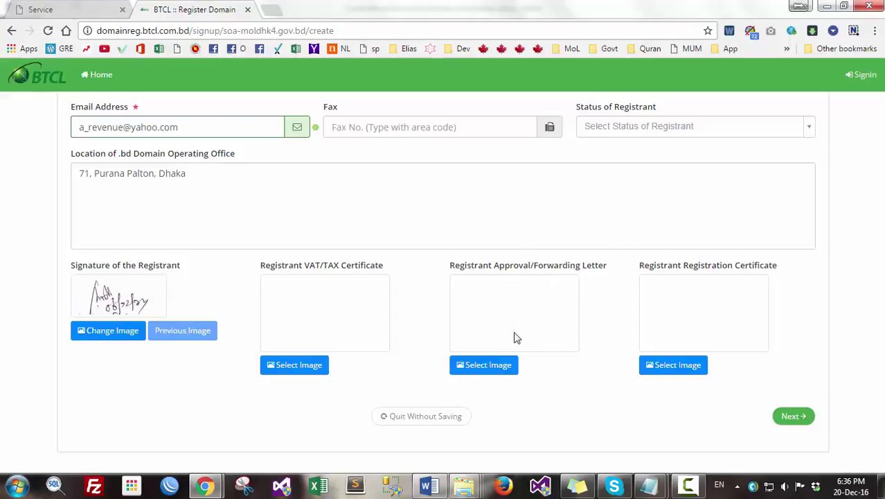
Step: Review the completed registration information and continue to the Billing Contact section
scroll(138, 395, "down", 3)
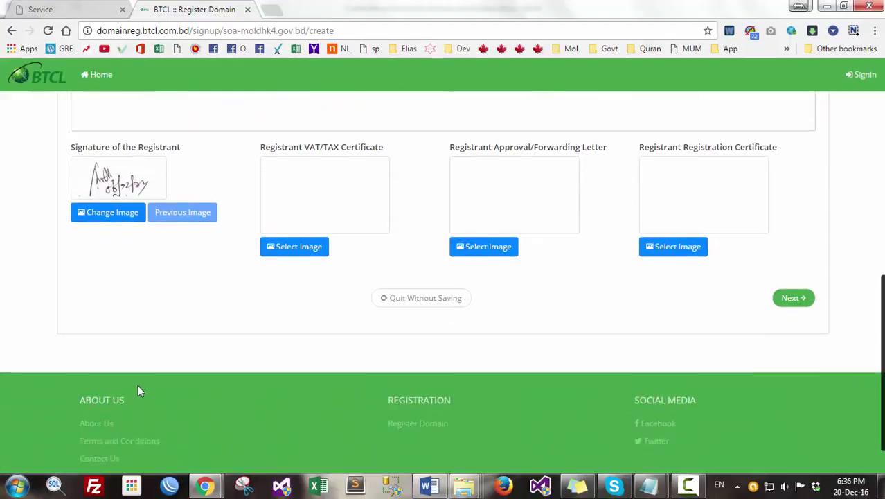
scroll(267, 361, "up", 6)
scroll(254, 235, "up", 3)
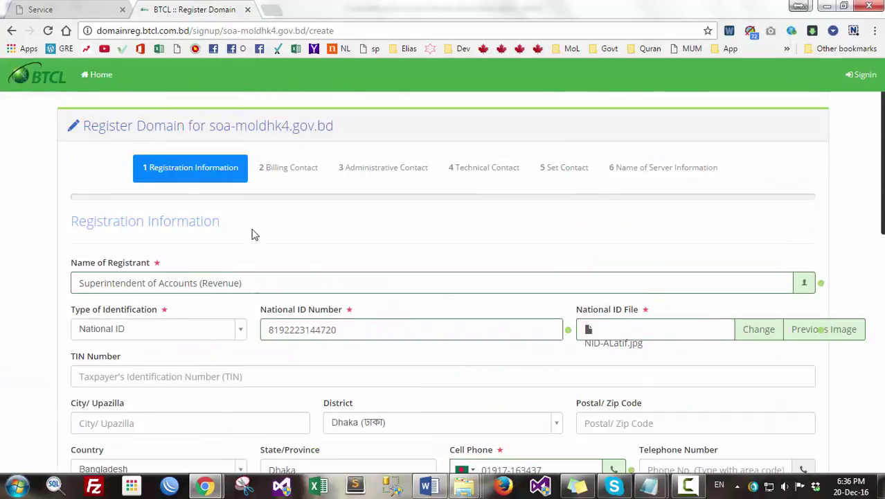
scroll(393, 266, "down", 8)
scroll(663, 311, "up", 8)
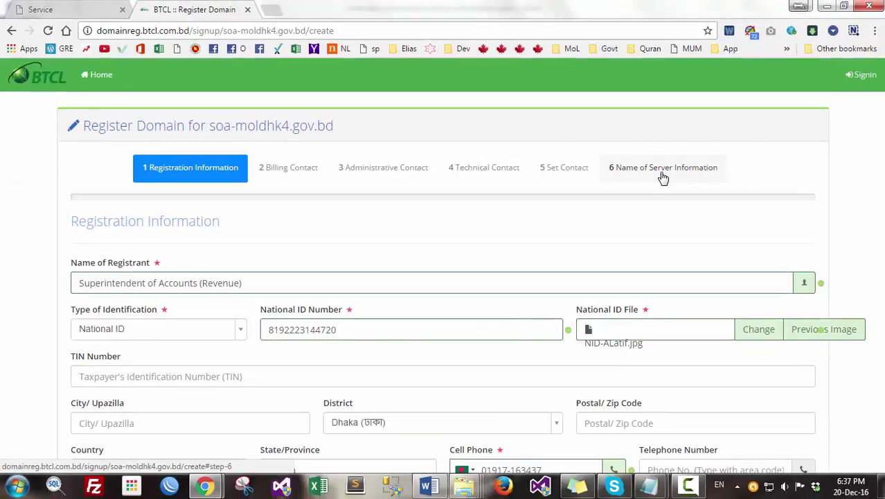
left_click(207, 179)
scroll(359, 237, "down", 8)
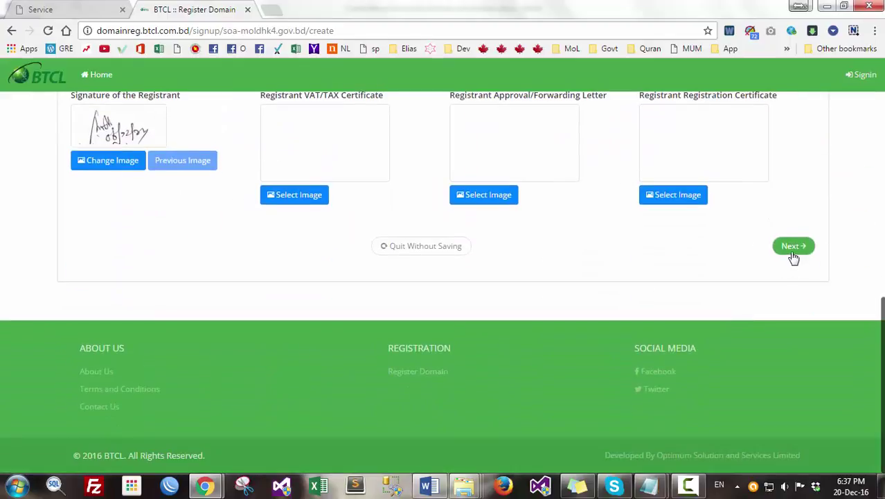
left_click(793, 247)
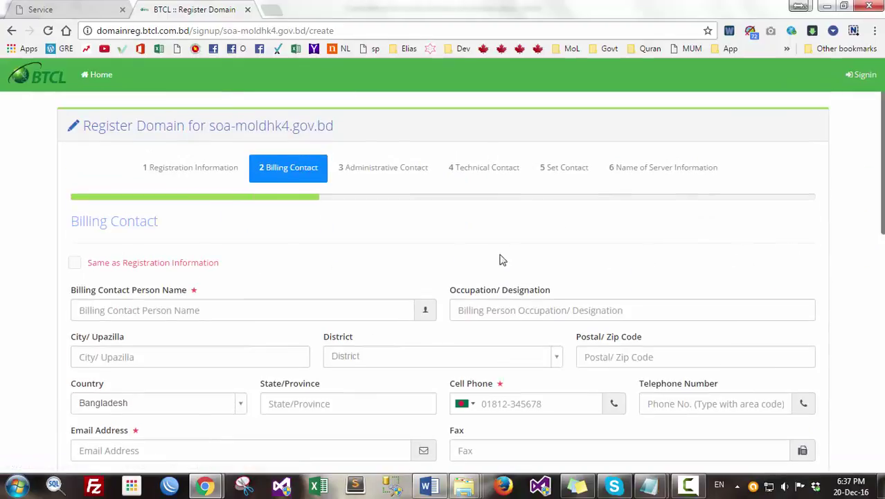
Step: Copy the billing contact title Controller of Accounts (Revenue) from the Word document into Billing Contact Person Name
scroll(277, 256, "down", 1)
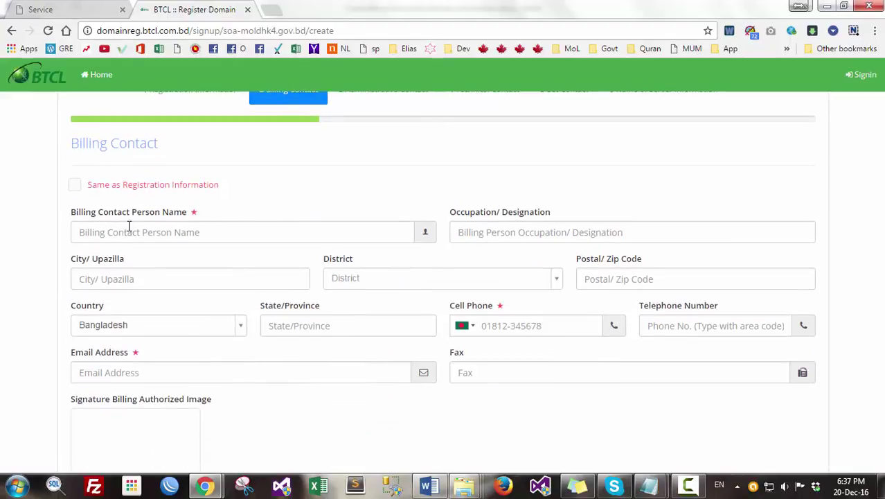
left_click(225, 232)
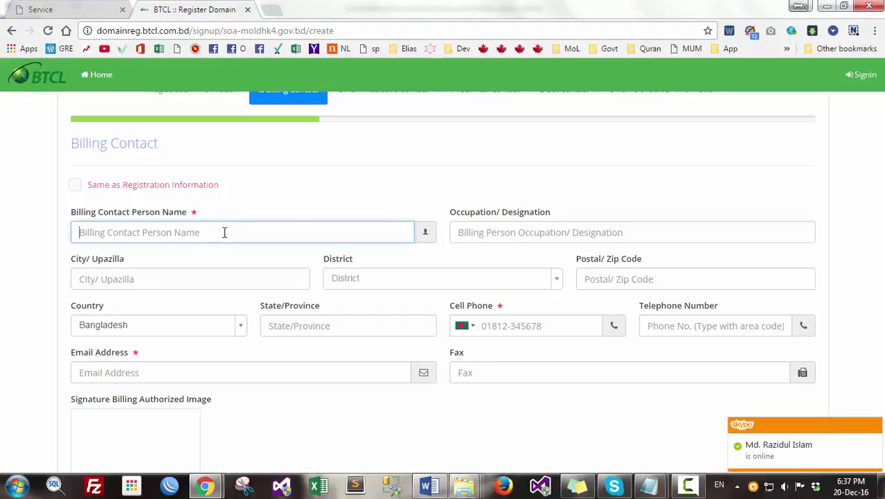
key("alt+Tab")
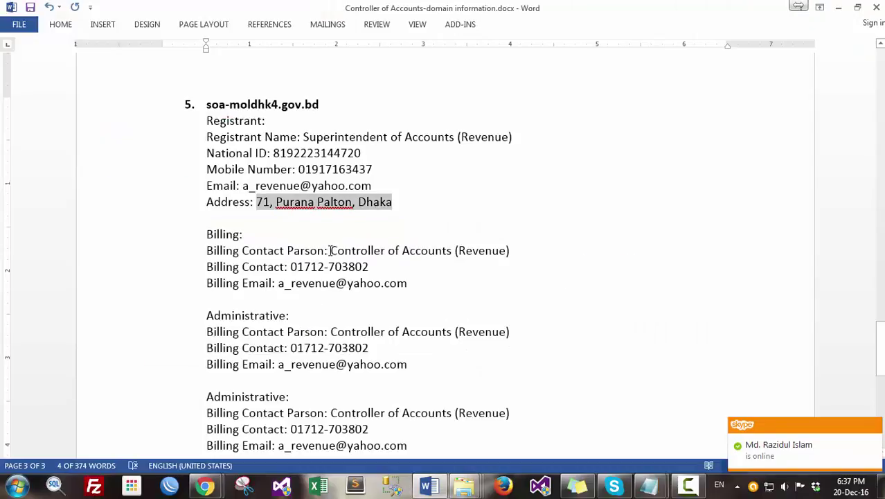
left_click_drag(330, 250, 509, 252)
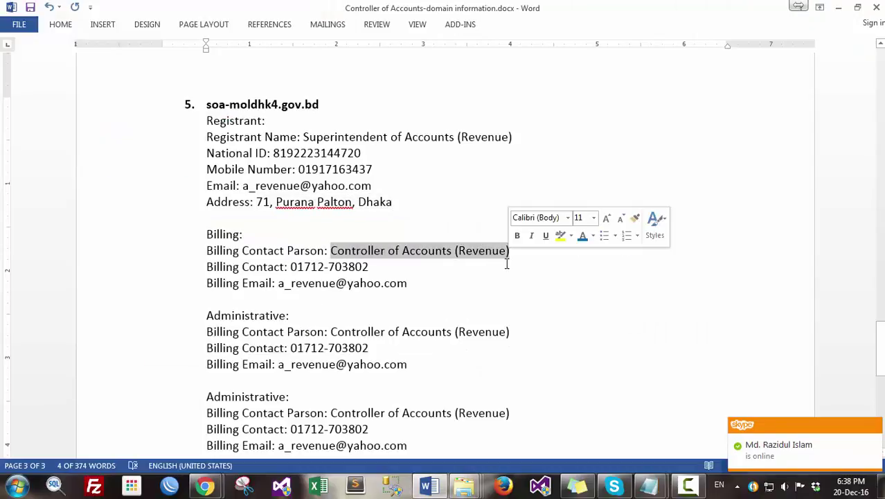
key("ctrl+c")
key("alt+Tab")
key("ctrl+v")
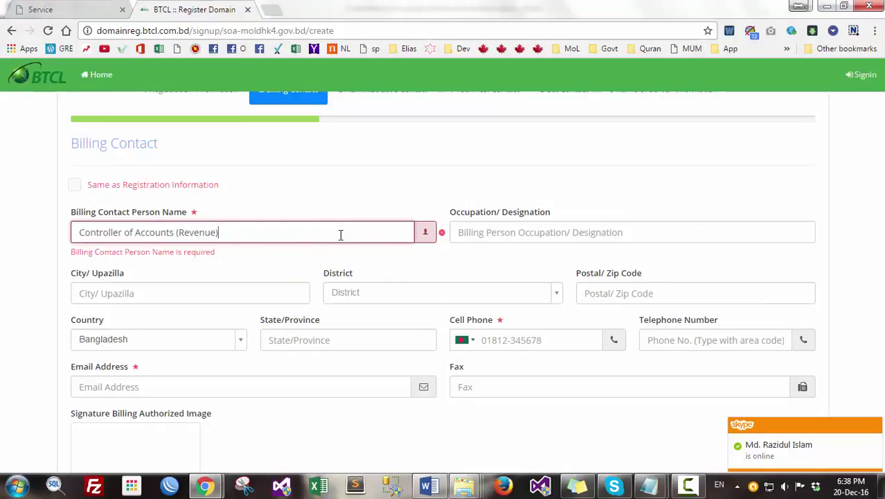
Step: Set both the District and the State/Province of the billing contact to Dhaka
left_click(390, 294)
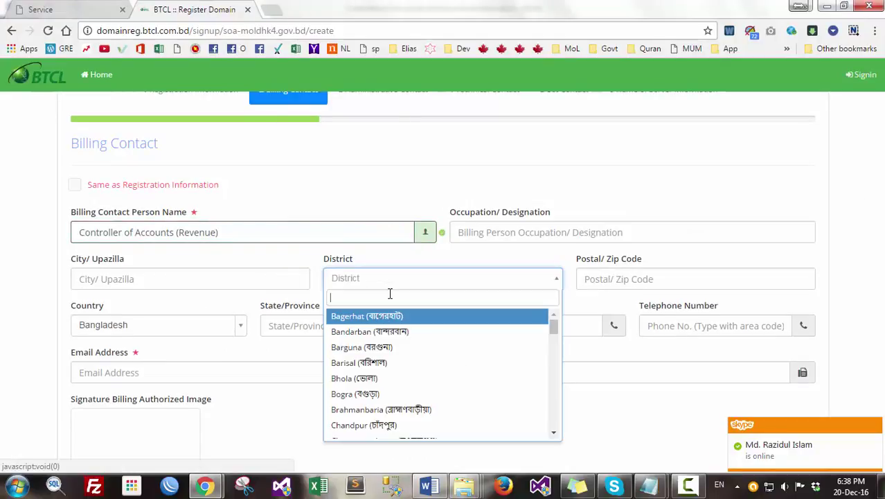
type("Dhaka")
key("Return")
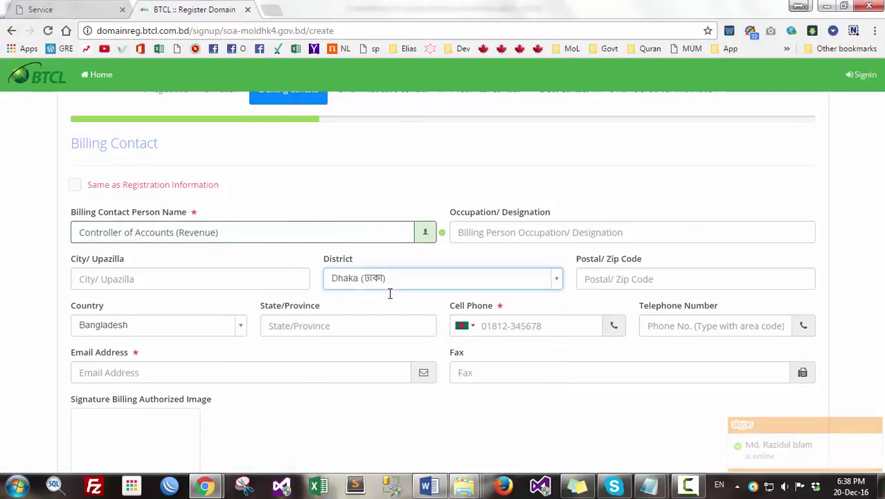
left_click(353, 325)
type("Dhaka")
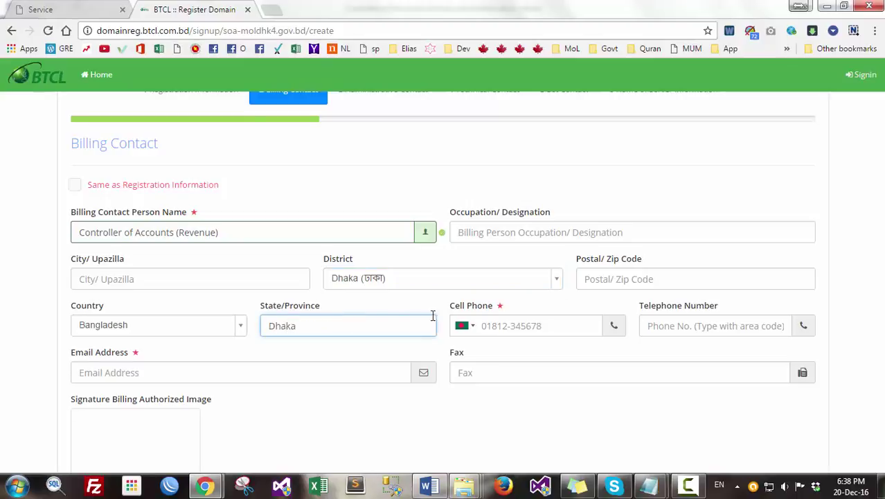
Step: Copy the billing contact's phone number from the Word document into the billing Cell Phone field
left_click(509, 322)
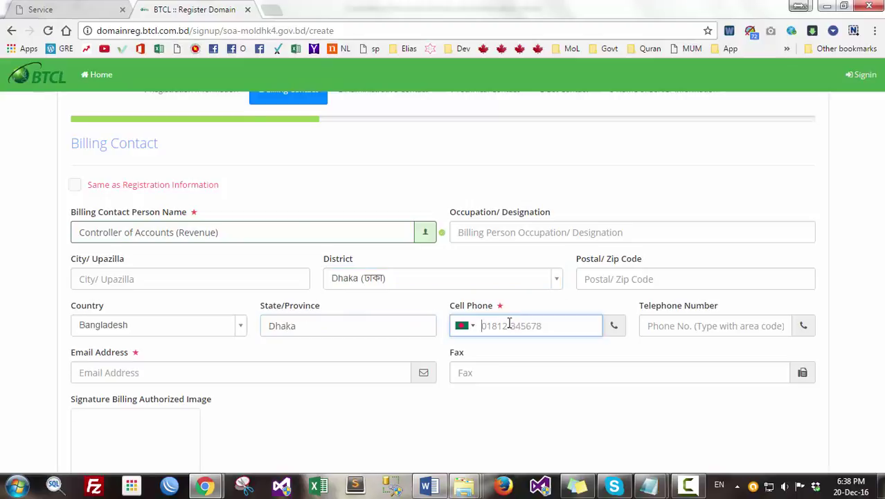
key("alt+Tab")
double_click(339, 267)
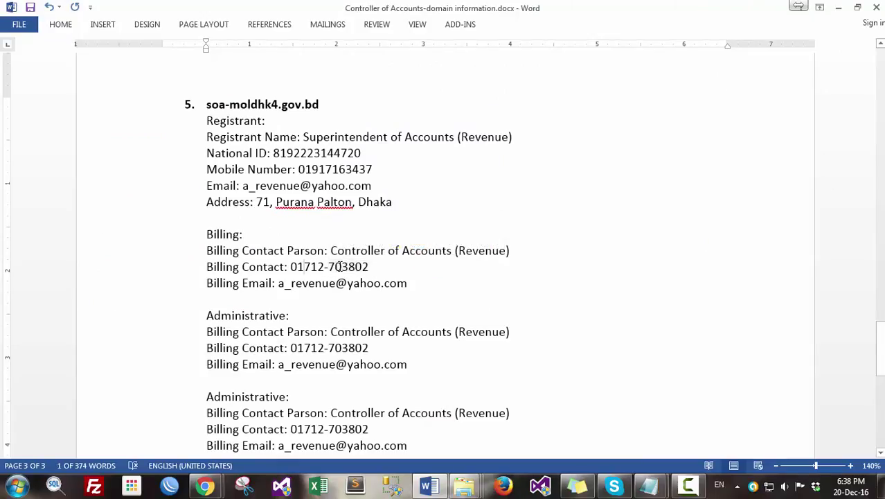
double_click(339, 266)
key("ctrl+c")
key("alt+Tab")
key("ctrl+v")
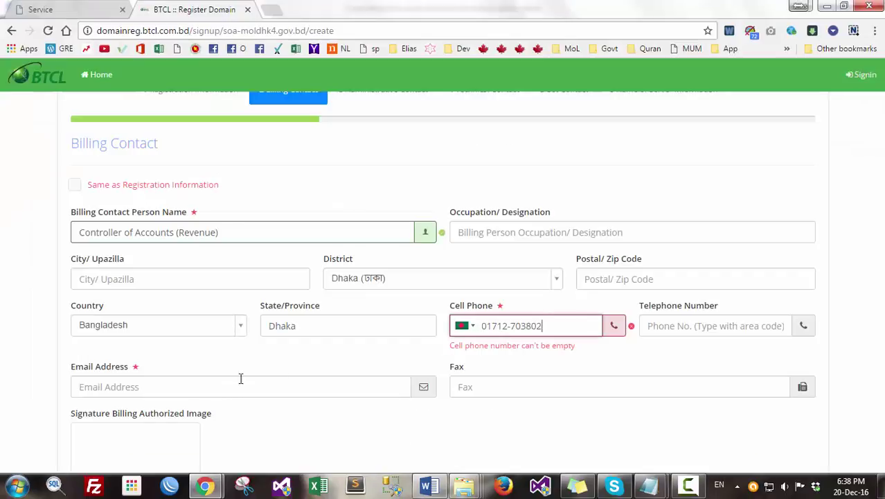
Step: Copy the billing e-mail from the Word document into the billing Email Address field
left_click(241, 376)
key("alt+Tab")
left_click(278, 283)
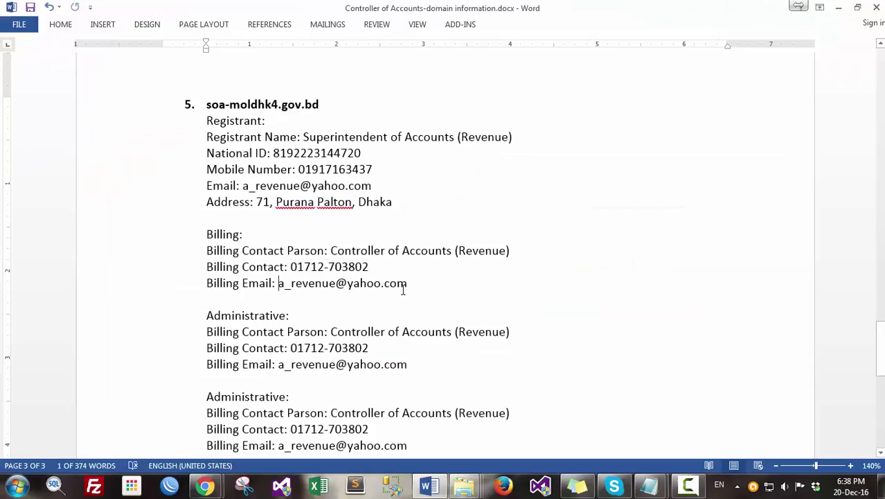
left_click(408, 283, "shift")
key("alt+Tab")
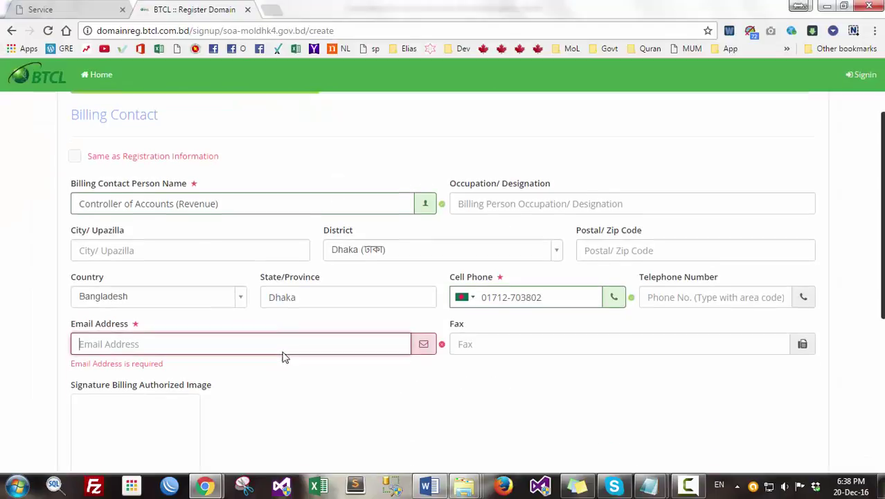
scroll(282, 356, "down", 2)
key("ctrl+v")
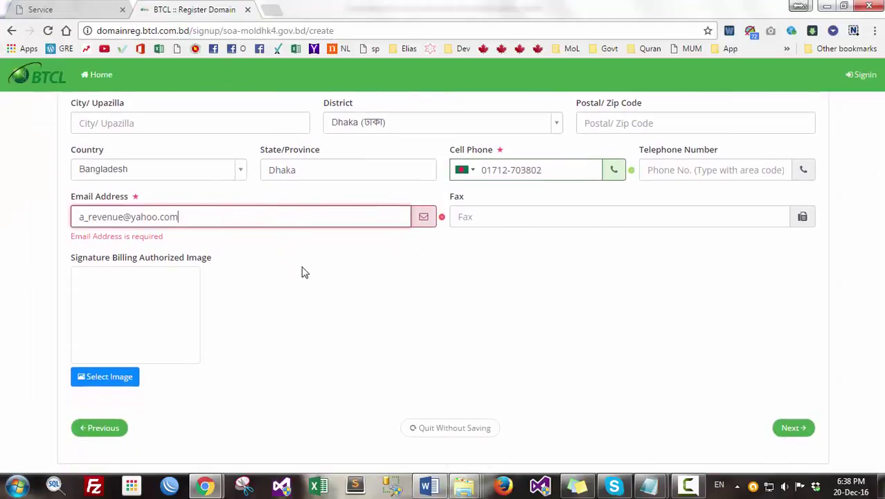
Step: Attach the JPEG signature image from the 2016_12_20 folder as the Signature Billing Authorized Image
left_click(111, 362)
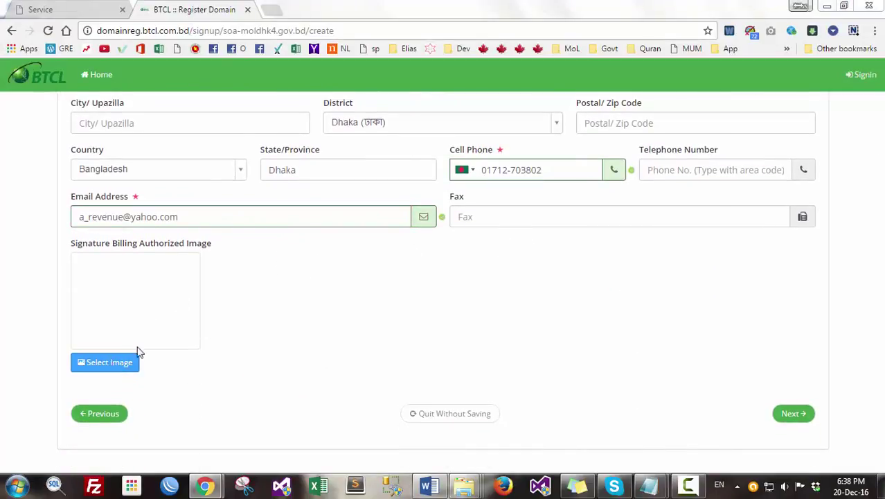
left_click(371, 147)
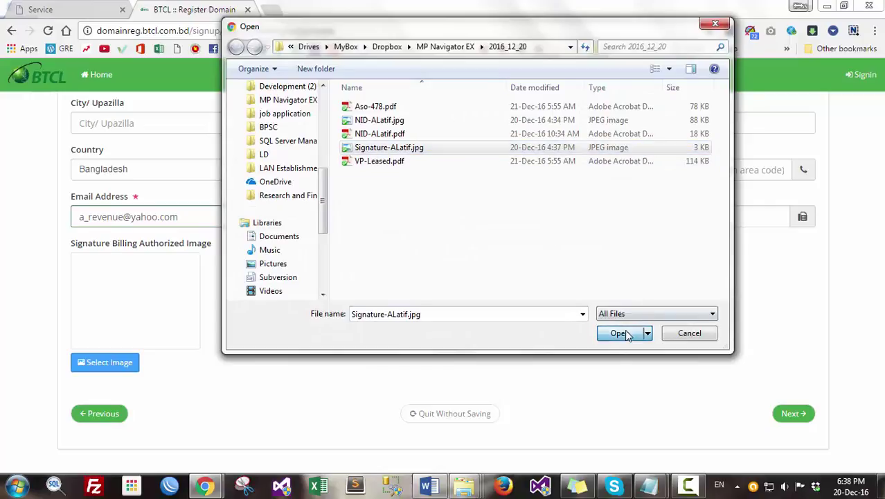
left_click(620, 332)
Step: Review the billing contact details and continue to the Administrative Contact section
scroll(333, 328, "up", 3)
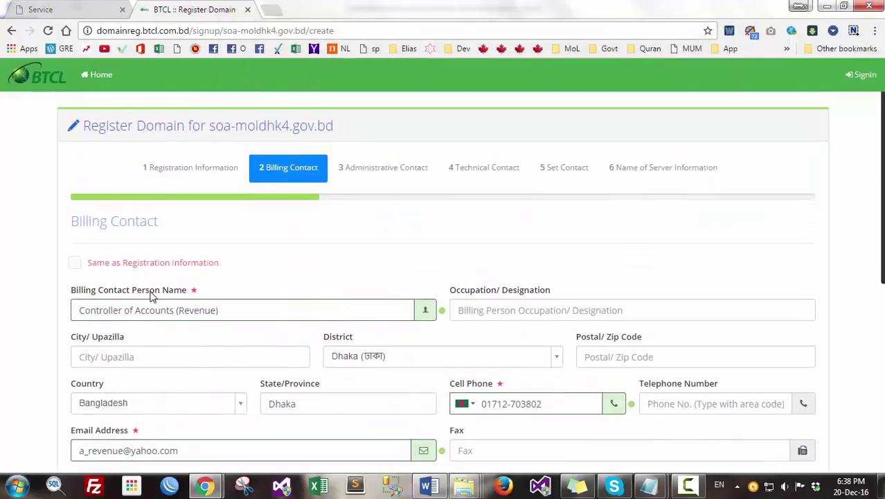
scroll(320, 315, "down", 1)
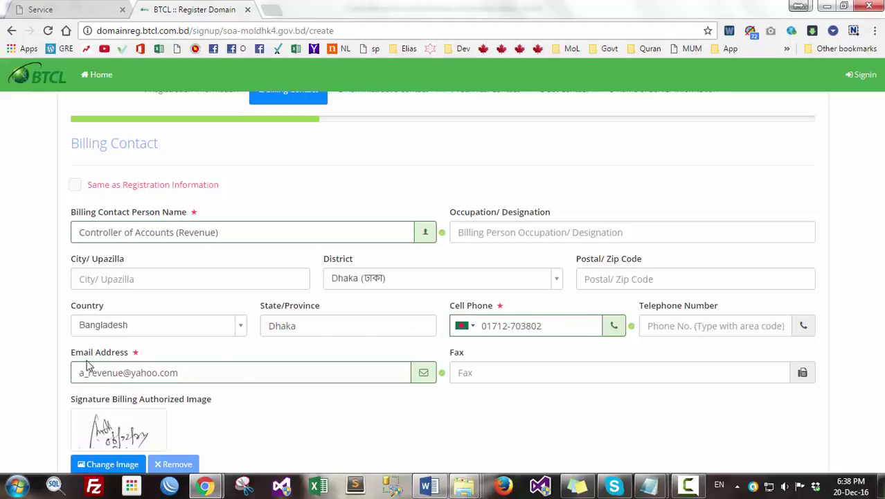
scroll(478, 349, "down", 2)
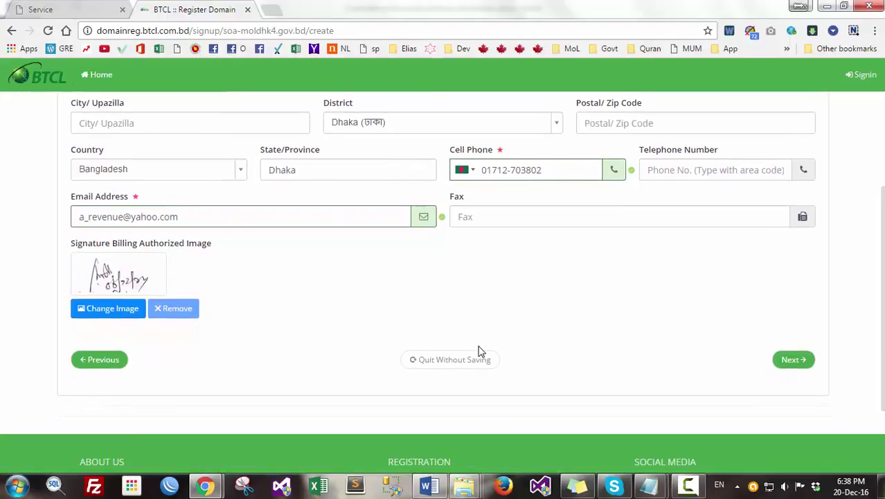
scroll(517, 346, "up", 1)
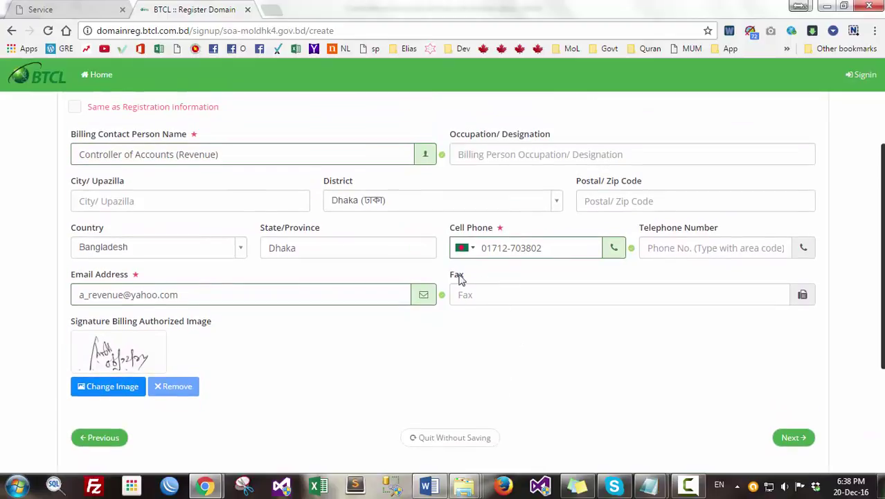
left_click(791, 438)
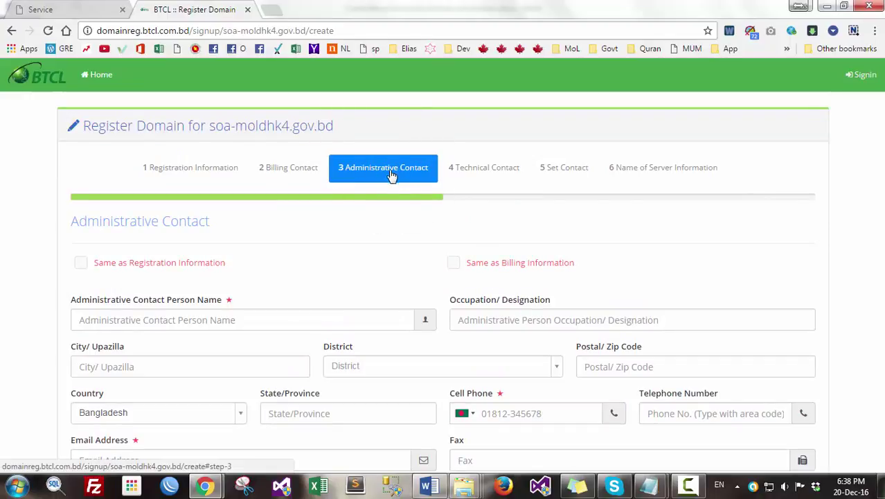
Step: Copy Controller of Accounts (Revenue) from the Word document's first Administrative block into Administrative Contact Person Name
scroll(467, 276, "down", 1)
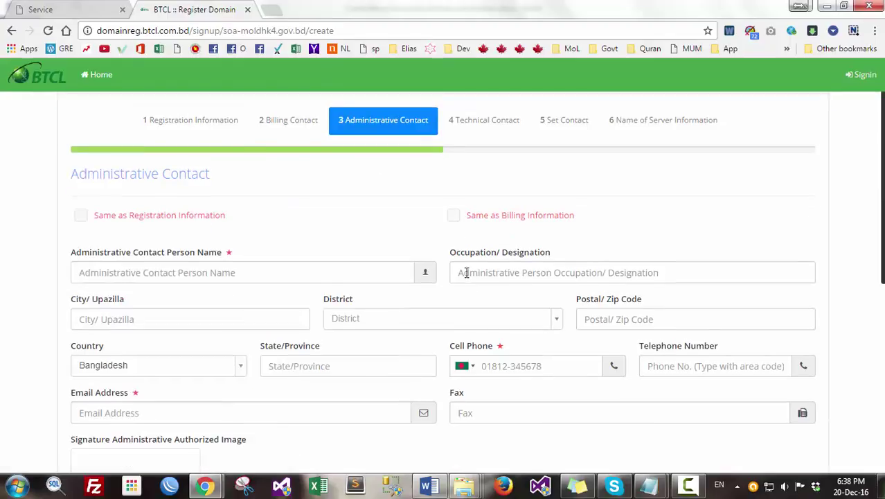
scroll(429, 181, "up", 1)
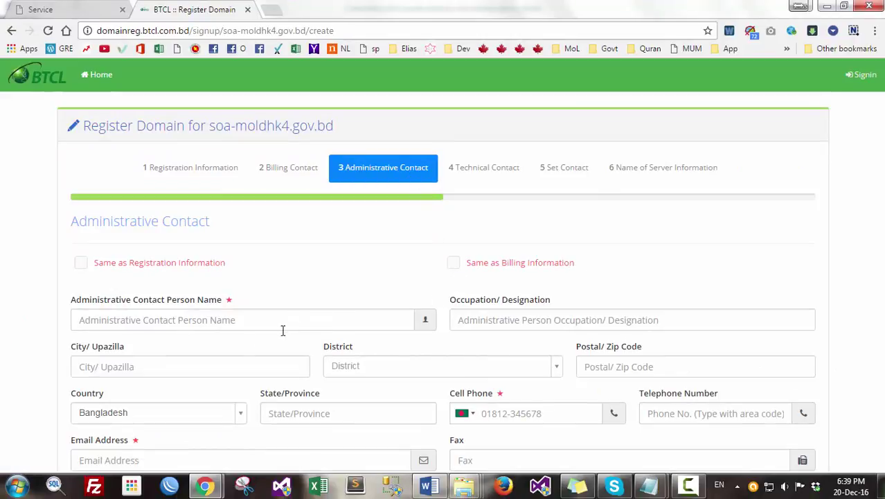
scroll(559, 381, "down", 3)
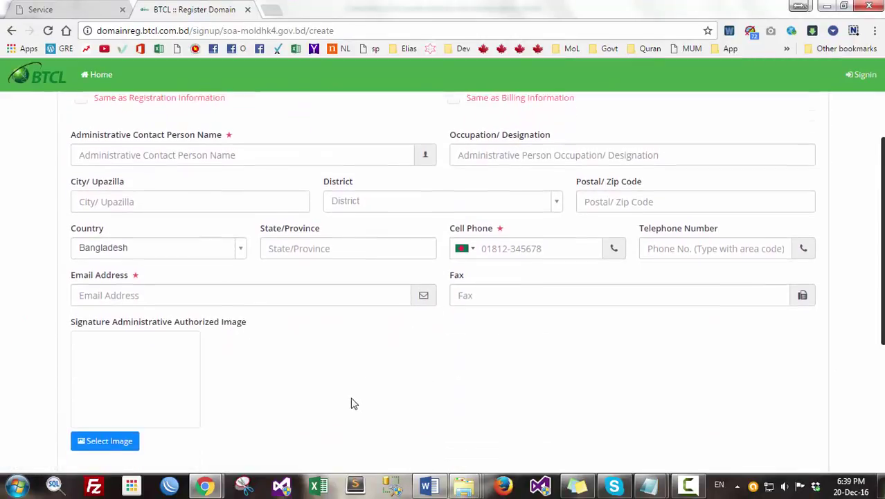
scroll(339, 403, "down", 1)
scroll(309, 380, "up", 4)
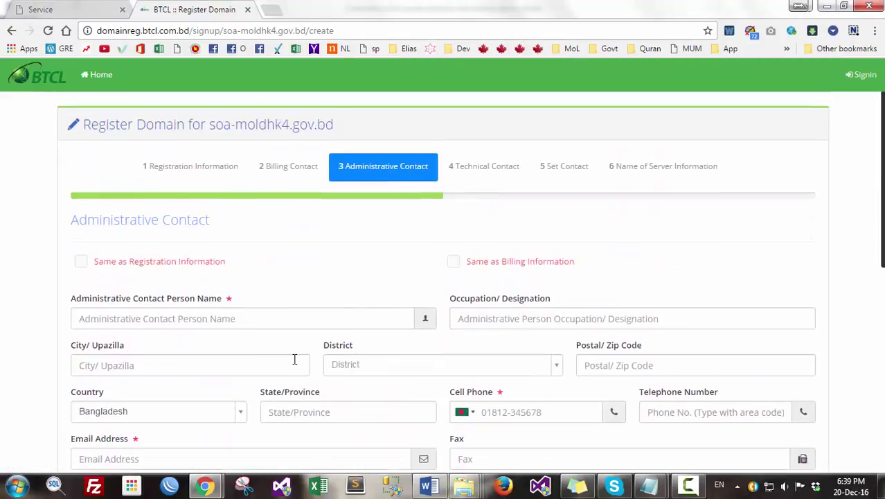
left_click(223, 320)
left_click(430, 485)
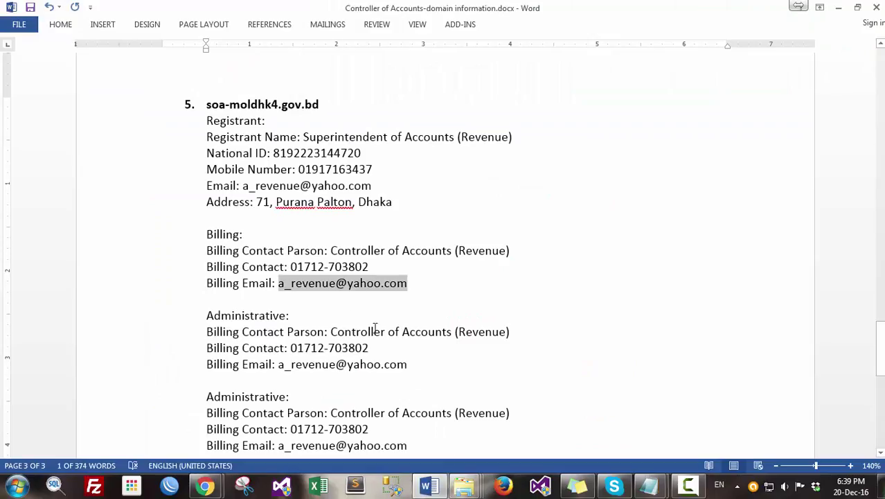
left_click(331, 331)
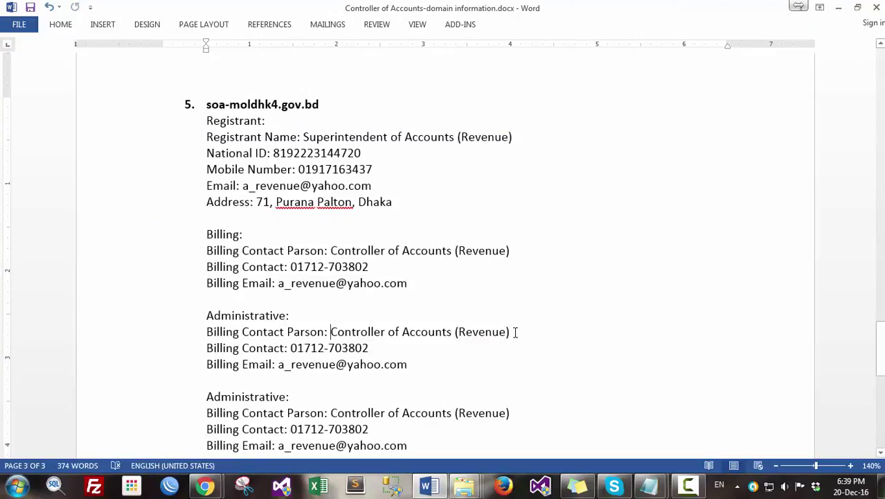
left_click(512, 331, "shift")
key("ctrl+c")
key("alt+Tab")
left_click(294, 312)
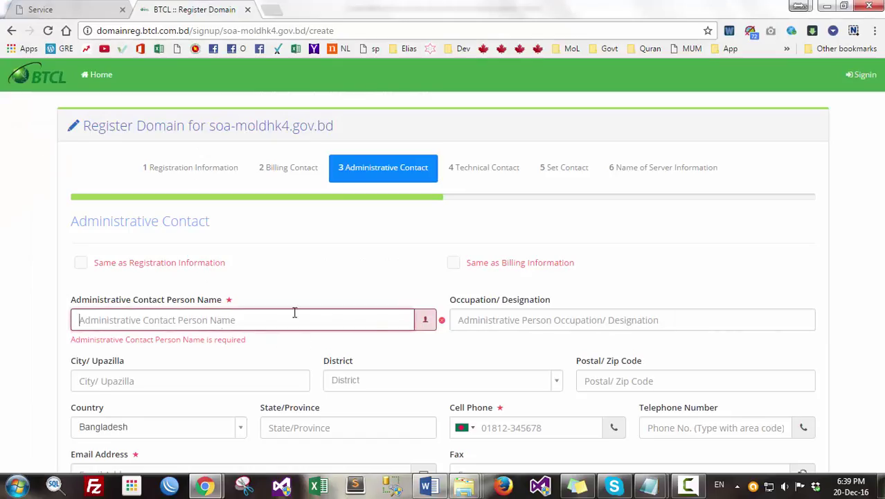
key("ctrl+v")
Step: Set the administrative contact's District to Dhaka and enter Dhaka as the State/Province
scroll(393, 326, "down", 1)
scroll(393, 326, "down", 2)
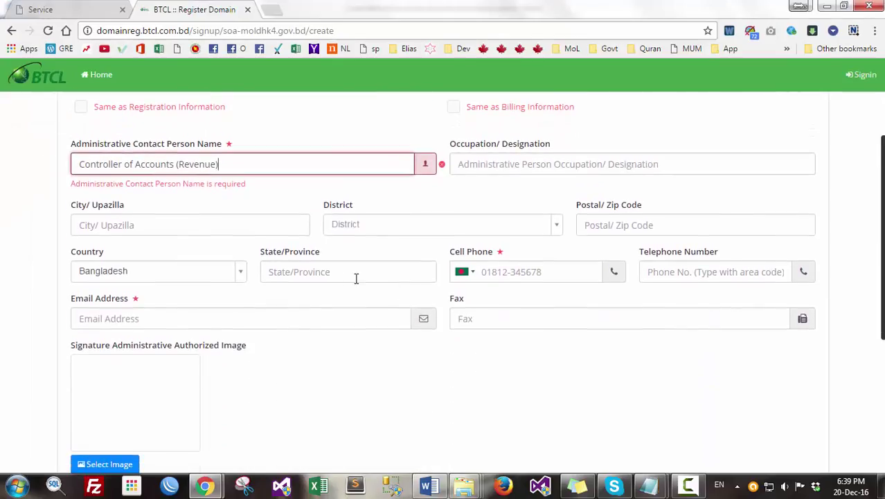
left_click(394, 232)
type("Dhaka")
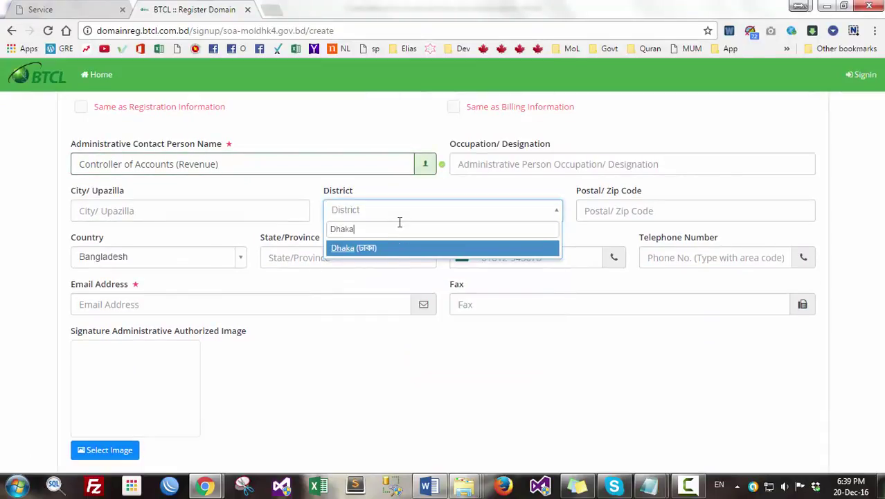
key("Return")
left_click(400, 261)
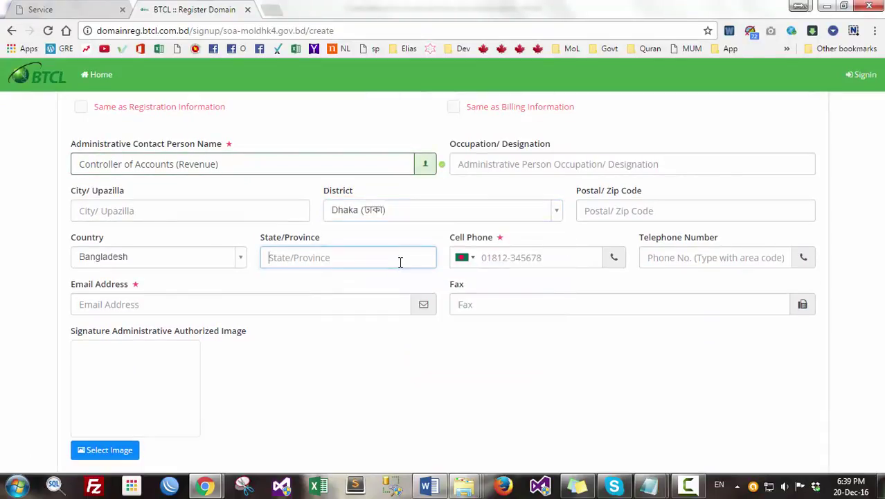
type("Dhaka")
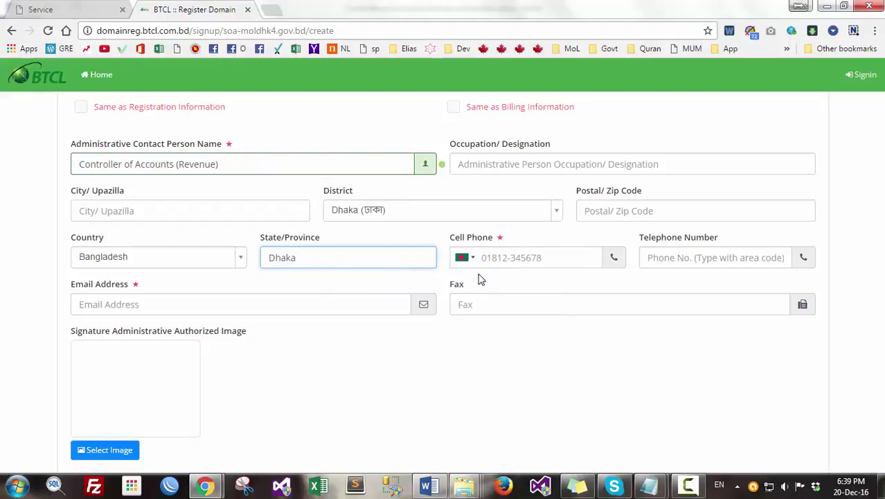
Step: Copy the contact phone number from the Word document's first Administrative block into the administrative Cell Phone field
left_click(533, 254)
key("alt+Tab")
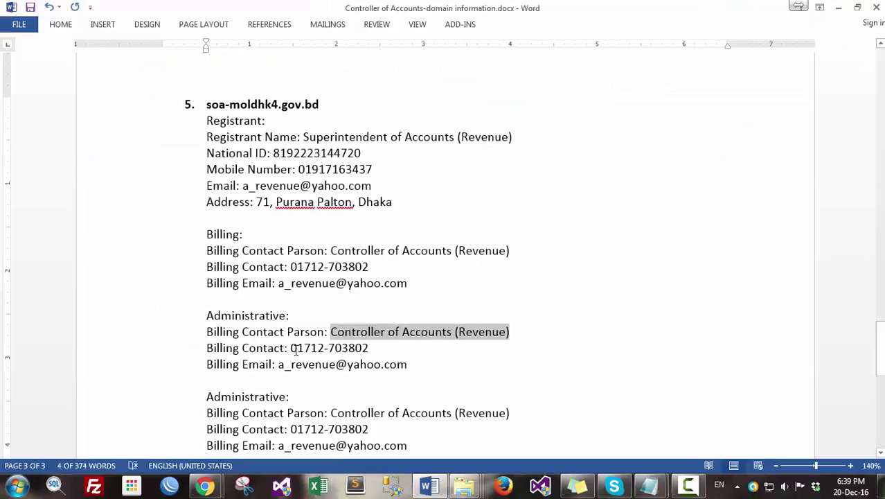
left_click_drag(295, 350, 367, 348)
key("ctrl+c")
key("alt+Tab")
key("ctrl+v")
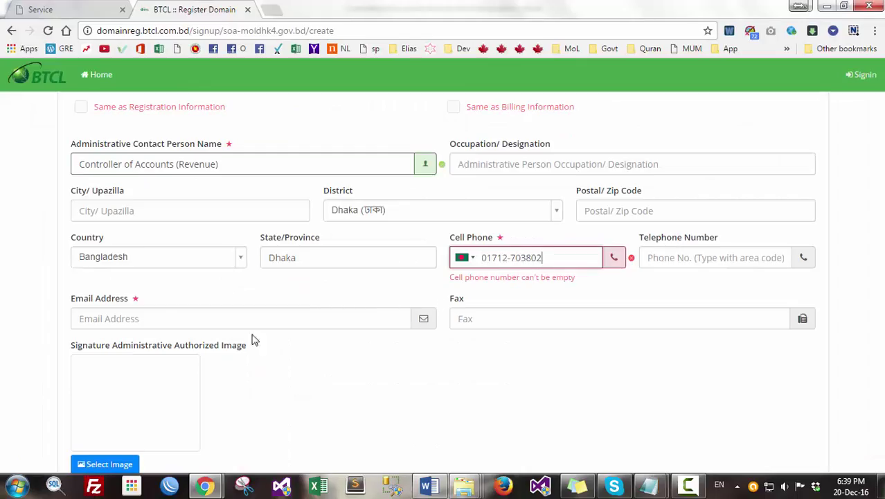
Step: Copy the contact e-mail from the Word document's first Administrative block into the administrative Email Address field
left_click(213, 318)
key("alt+Tab")
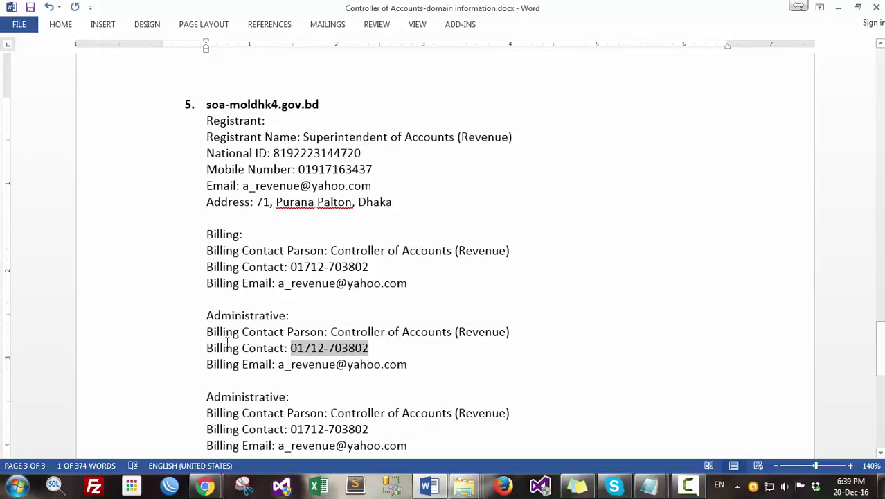
left_click(280, 366)
left_click(405, 362, "shift")
key("ctrl+c")
key("alt+Tab")
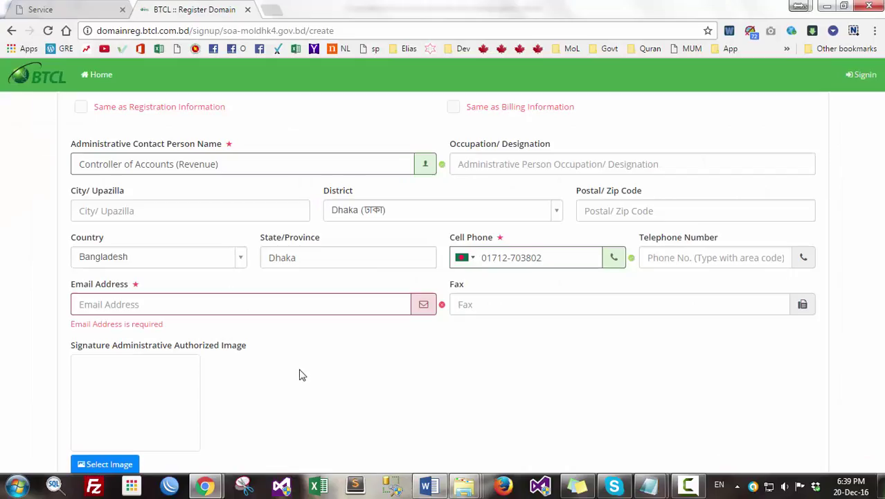
key("ctrl+v")
Step: Attach the JPEG signature image from the 2016_12_20 folder as the Signature Administrative Authorized Image and continue to the Technical Contact section
scroll(367, 313, "up", 3)
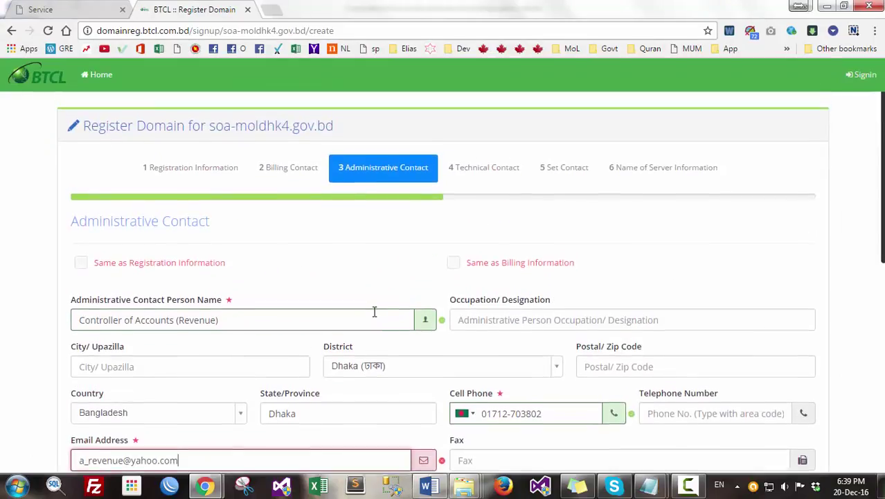
scroll(374, 312, "down", 3)
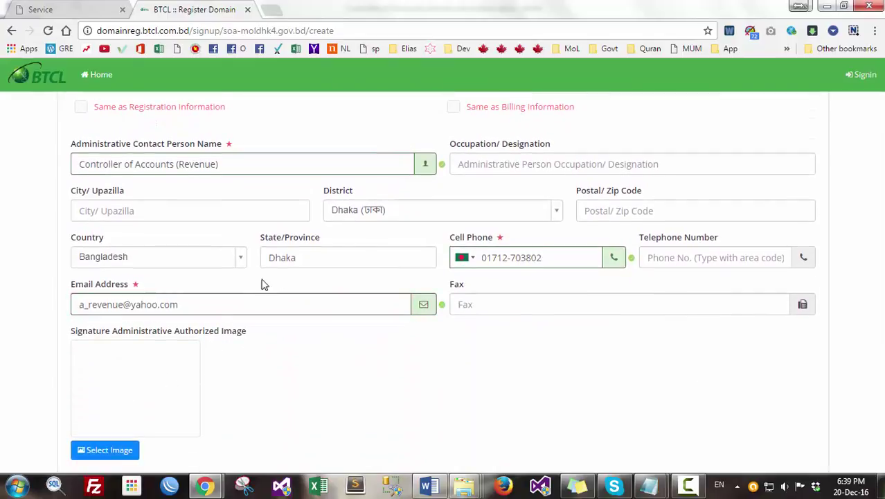
left_click(125, 450)
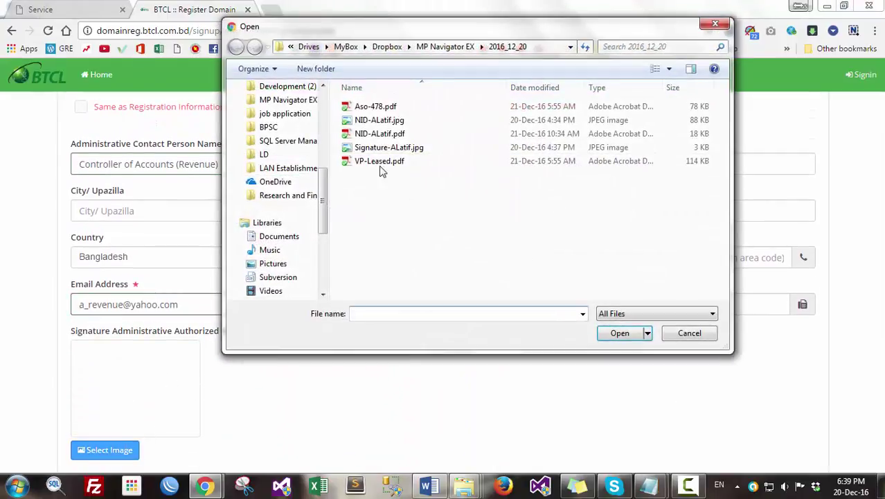
left_click(619, 333)
scroll(466, 375, "down", 3)
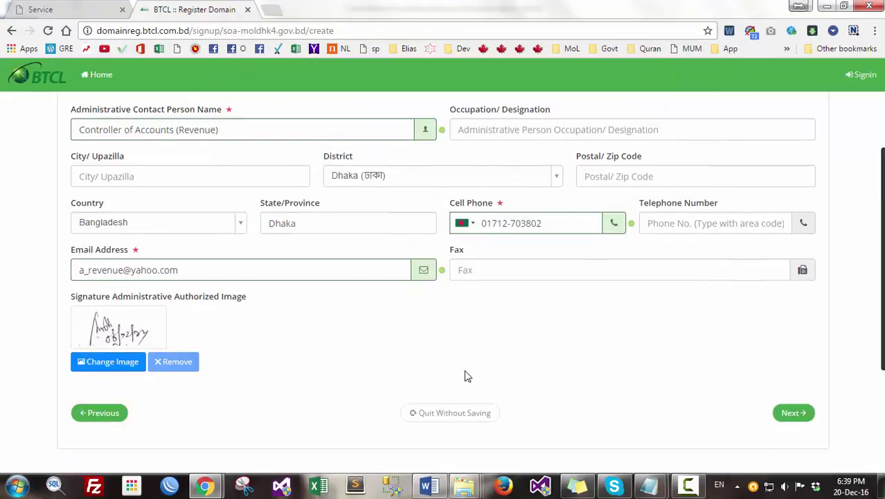
left_click(795, 299)
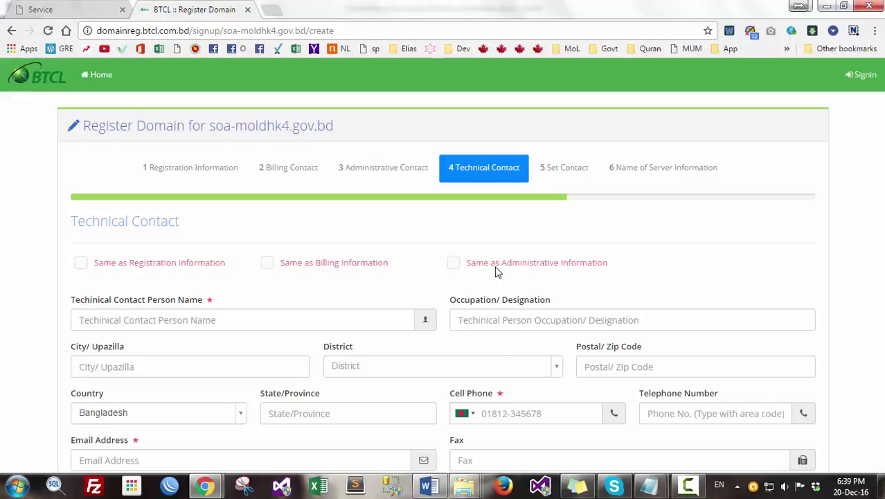
Step: Fill in the Technical Contact section by choosing Same as Administrative Information
scroll(493, 263, "down", 1)
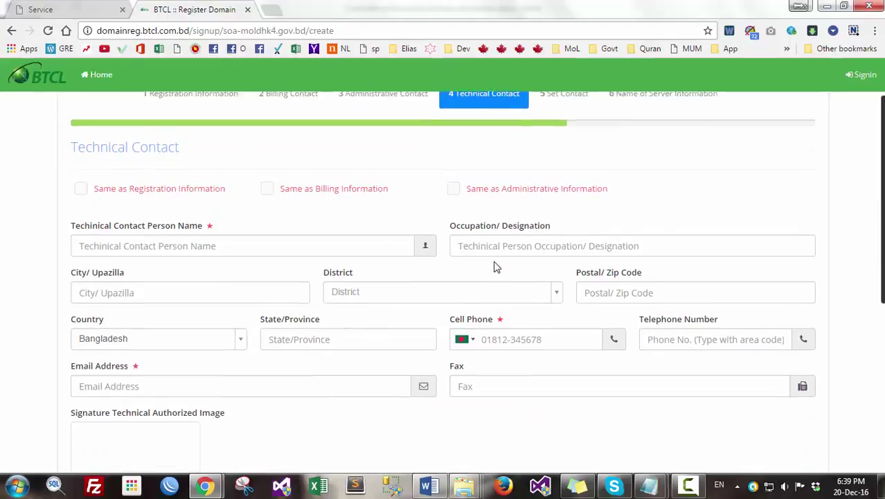
scroll(493, 266, "up", 1)
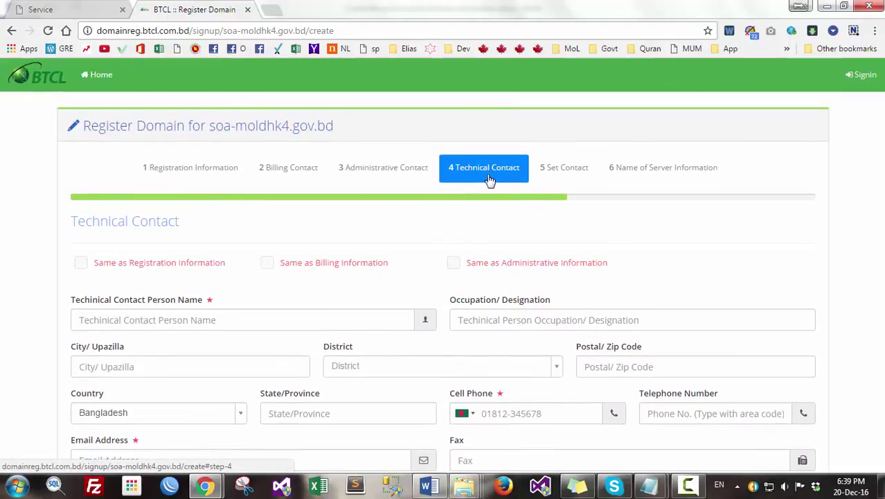
left_click(485, 179)
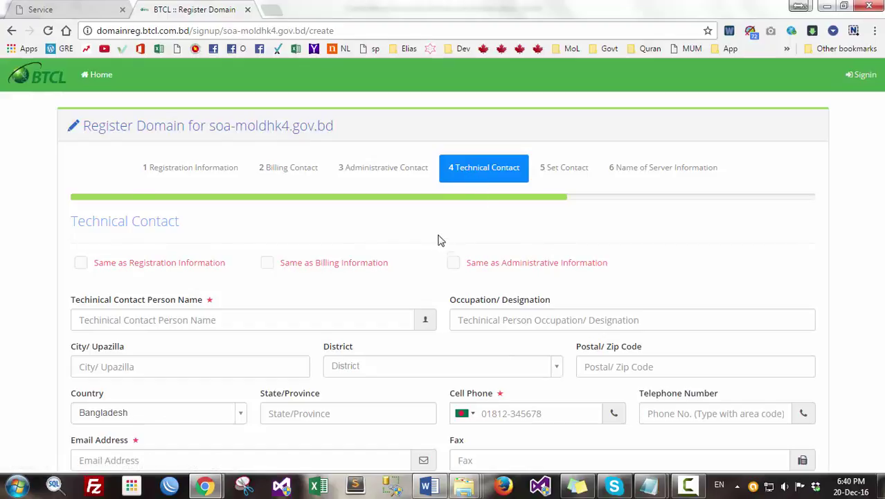
scroll(447, 231, "down", 1)
scroll(447, 234, "up", 1)
scroll(526, 259, "down", 1)
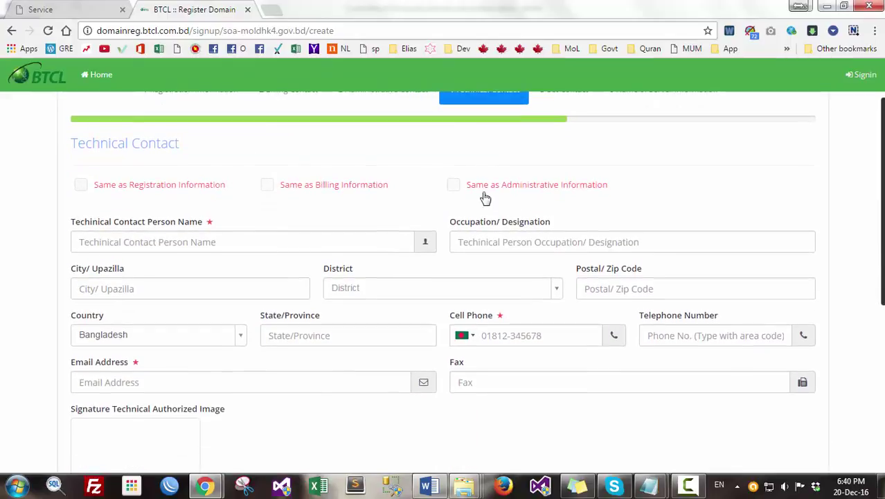
left_click(454, 184)
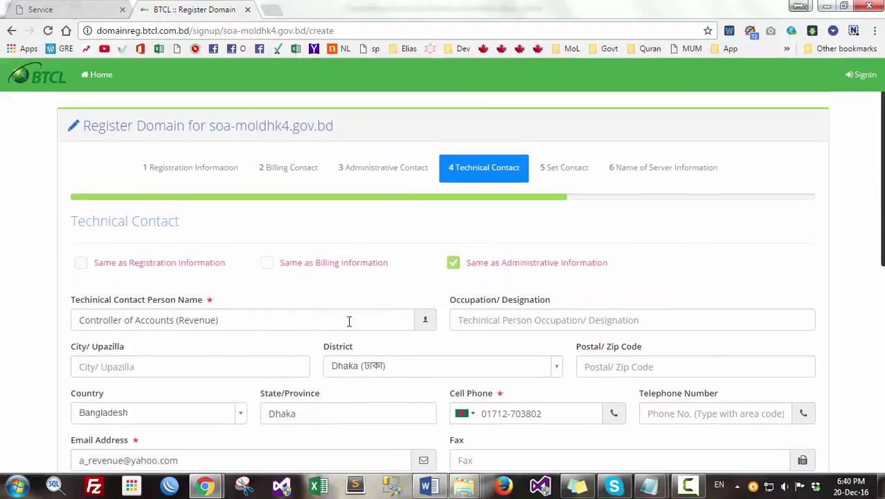
Step: Check the copied technical contact details in the person name, cell phone and email address fields
left_click(208, 319)
scroll(237, 331, "down", 1)
scroll(237, 331, "down", 1)
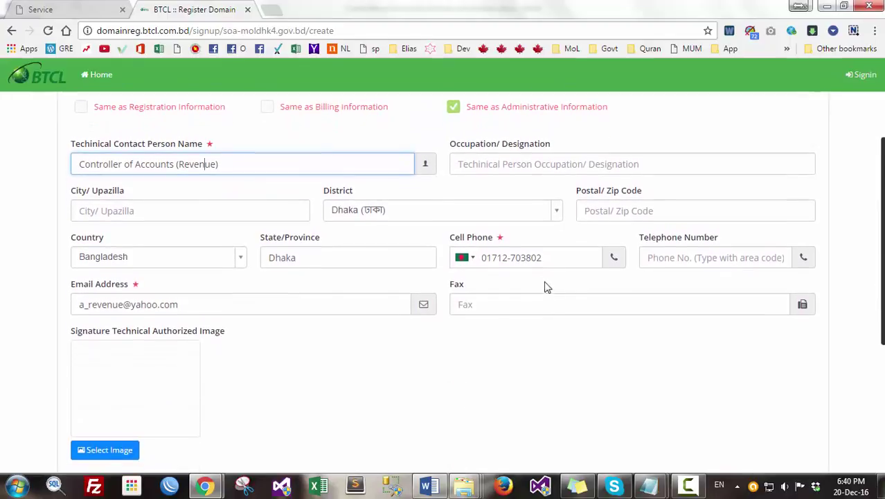
left_click(543, 258)
left_click(209, 304)
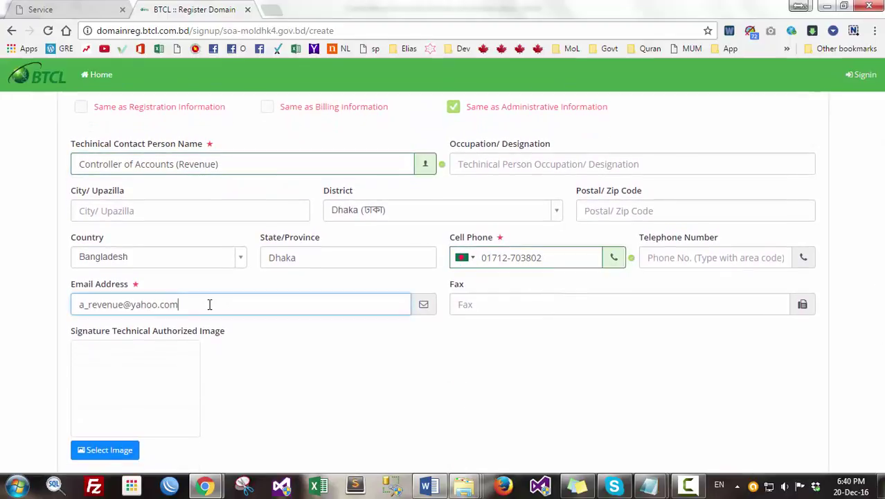
scroll(210, 304, "up", 1)
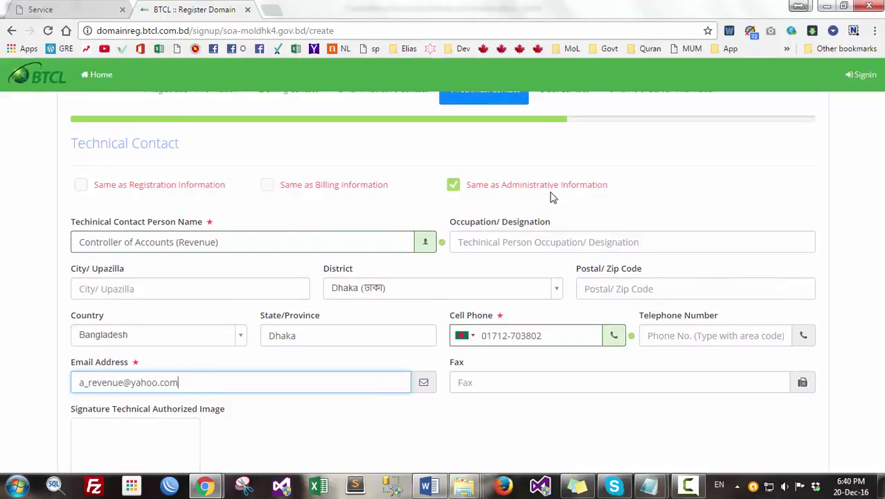
scroll(212, 299, "down", 1)
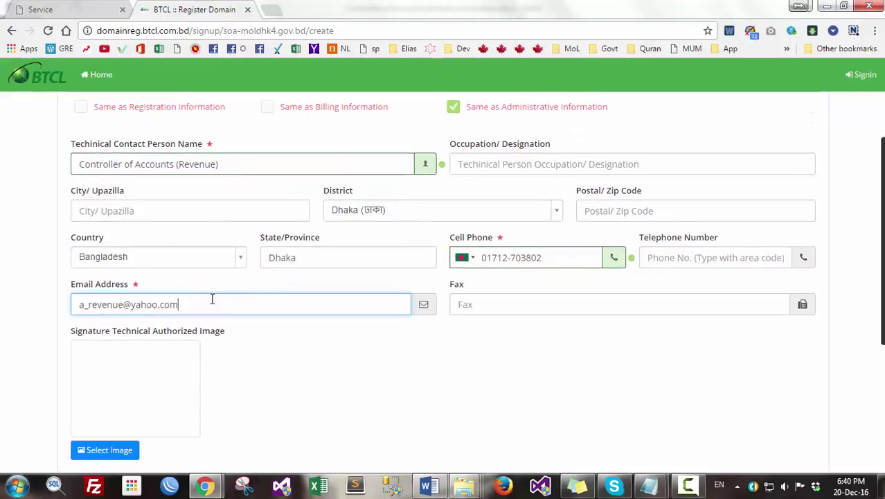
Step: Attach the JPEG signature image from the 2016_12_20 folder as the Signature Technical Authorized Image and continue to the Set Contact section
scroll(259, 326, "down", 2)
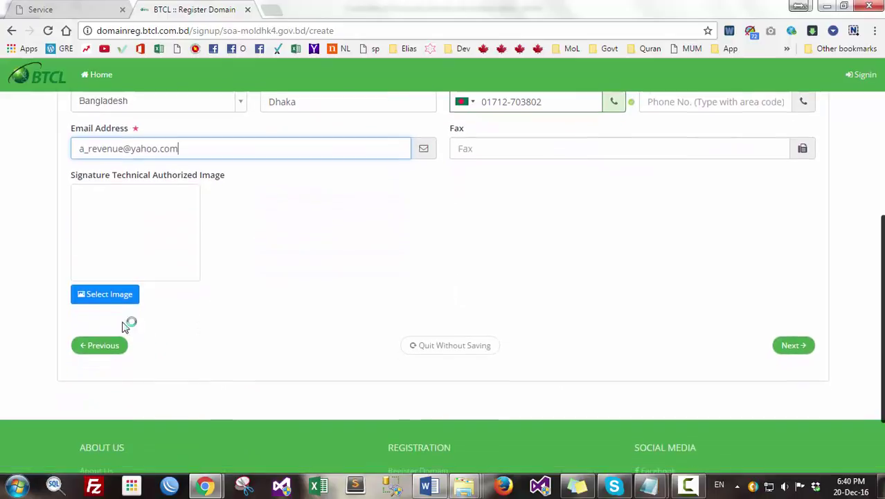
left_click(117, 298)
left_click(387, 146)
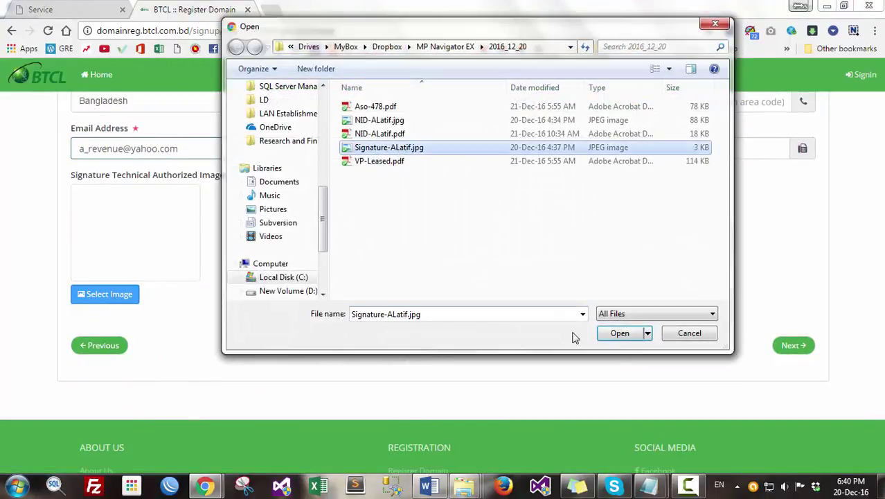
left_click(620, 333)
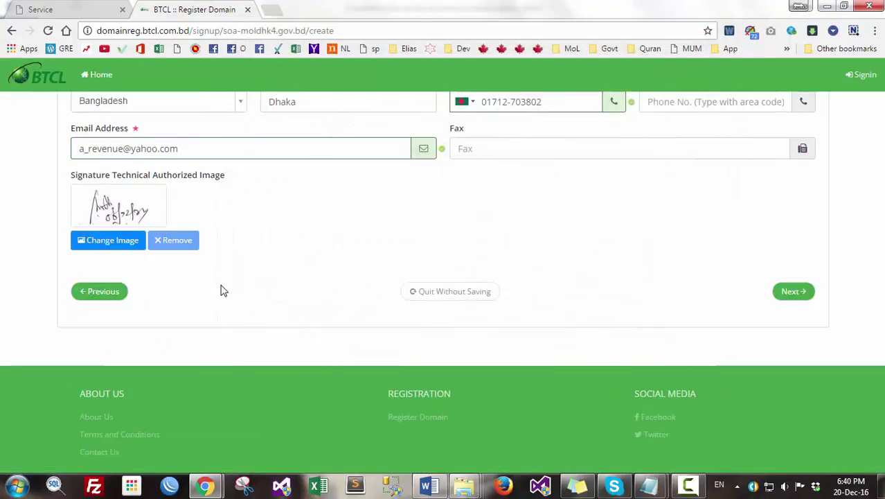
scroll(222, 291, "up", 2)
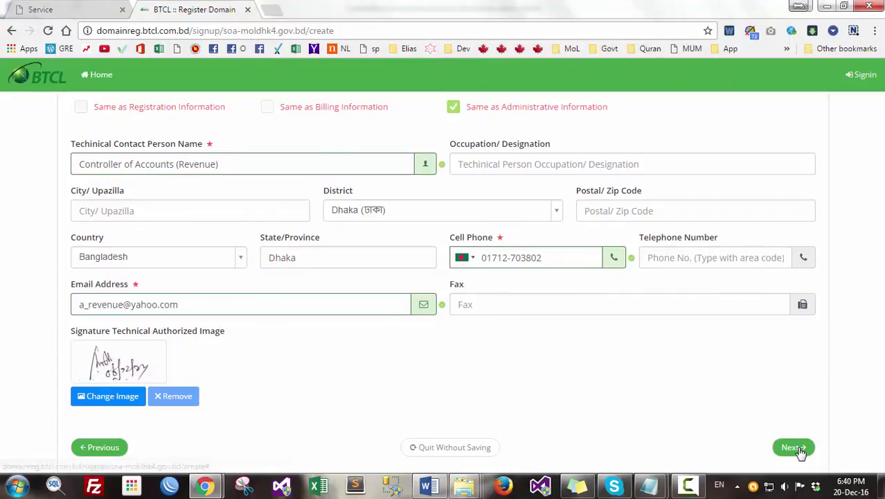
left_click(793, 448)
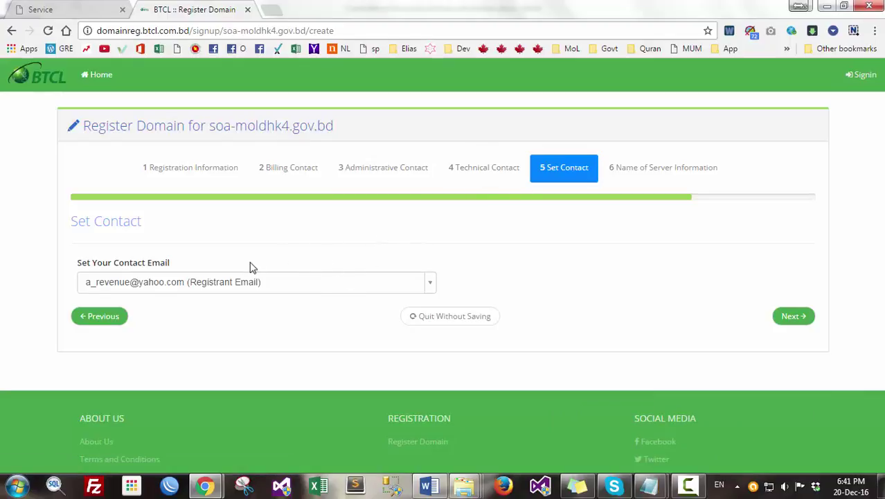
Step: Set the contact email to the Administrative Email option and continue to the Name of Server Information section
left_click(289, 285)
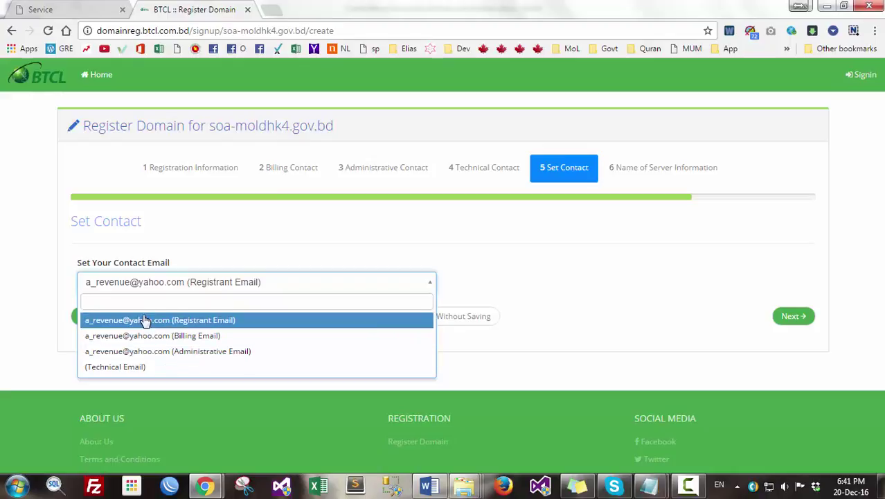
left_click(198, 353)
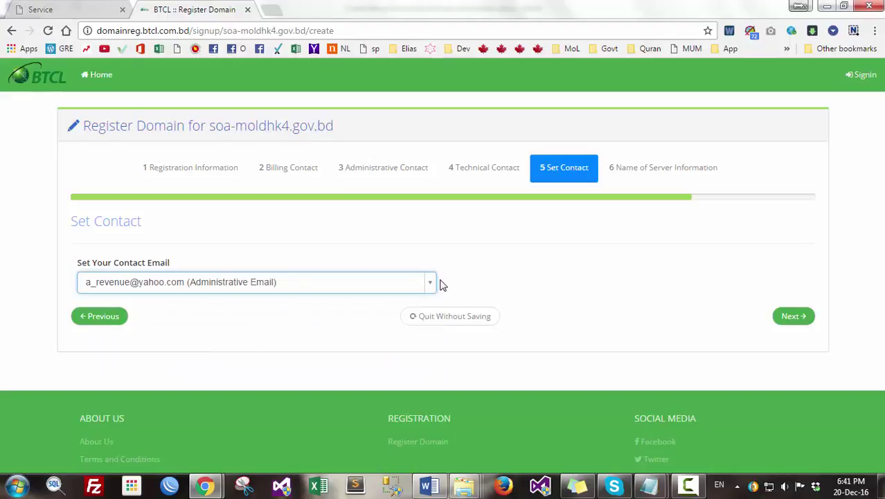
left_click(793, 317)
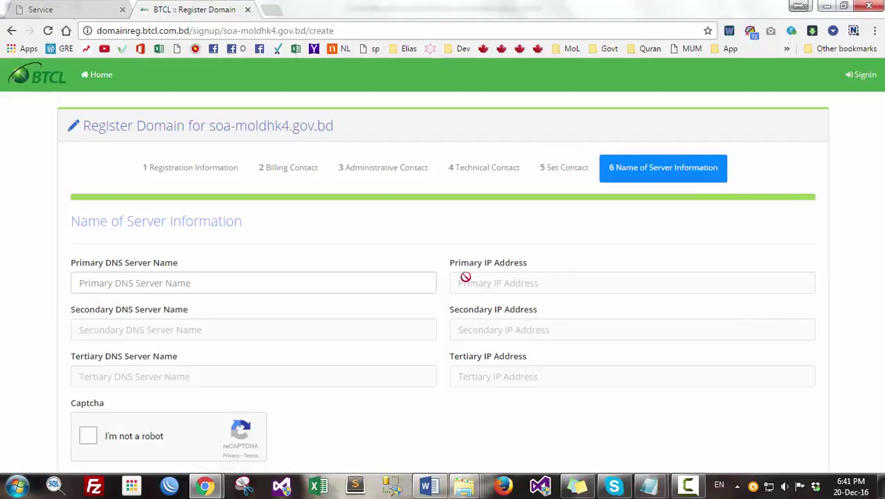
Step: Complete the I'm not a robot captcha by selecting the street sign squares in the two middle columns and verifying them
scroll(450, 283, "down", 1)
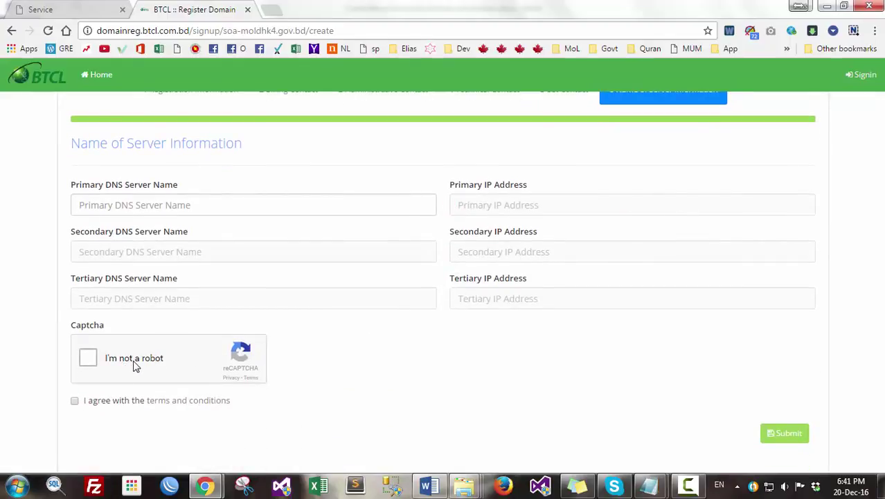
left_click(88, 359)
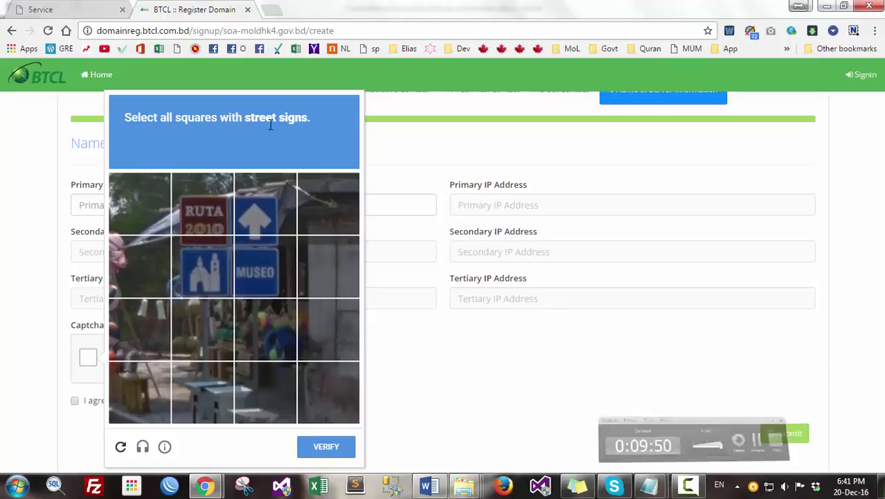
left_click(199, 208)
left_click(267, 208)
left_click(258, 265)
left_click(208, 267)
left_click(212, 319)
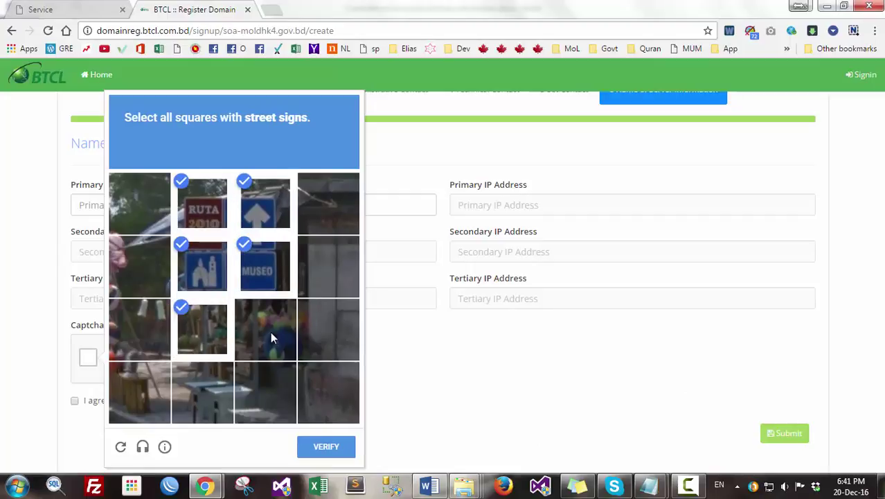
left_click(271, 331)
left_click(267, 388)
left_click(204, 391)
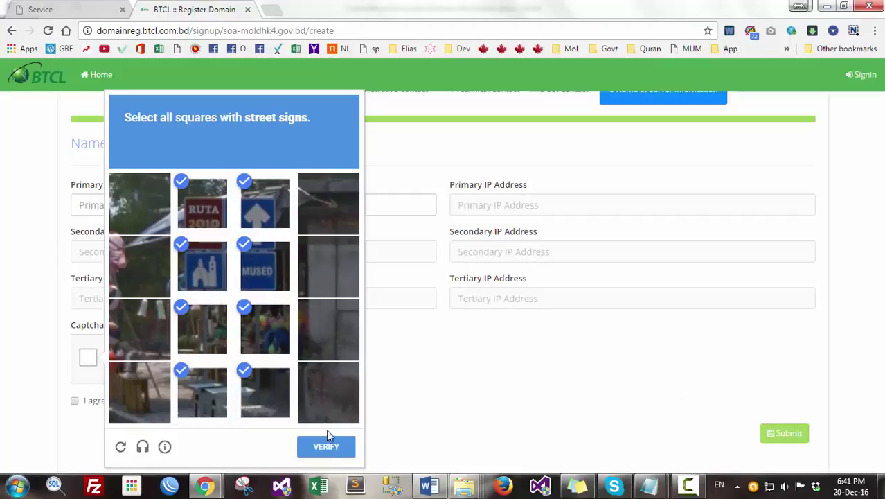
left_click(329, 453)
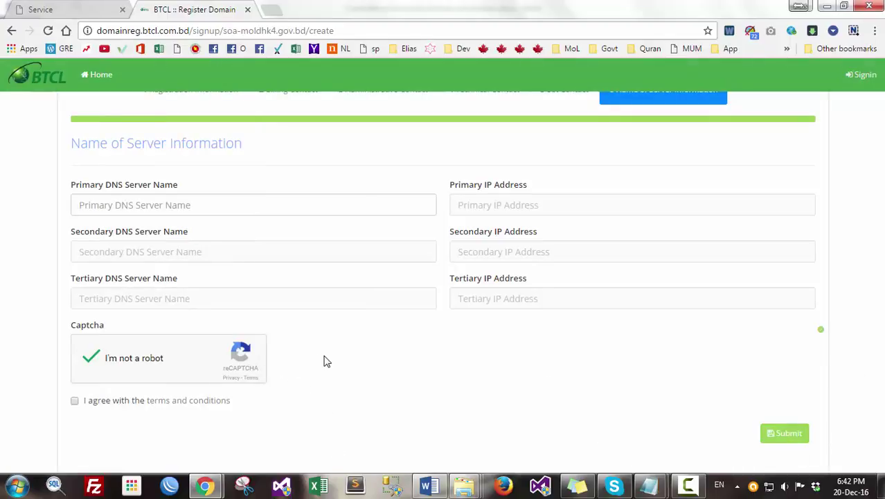
Step: Agree to the terms and conditions and submit the registration form for soa-moldhk4.gov.bd with the DNS server fields left empty
scroll(329, 344, "down", 2)
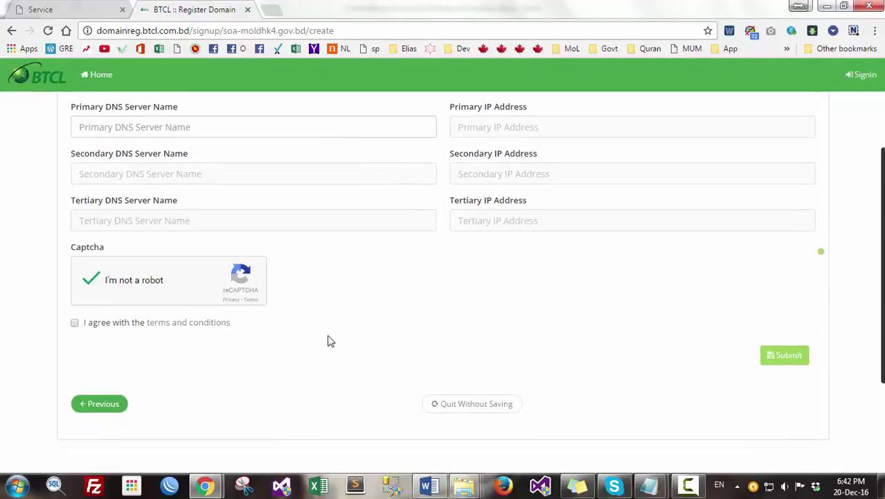
left_click(74, 324)
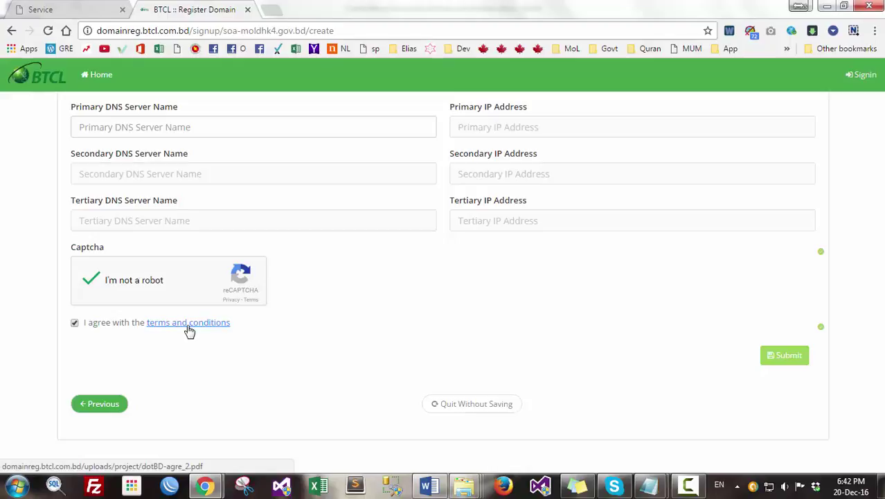
scroll(666, 352, "up", 2)
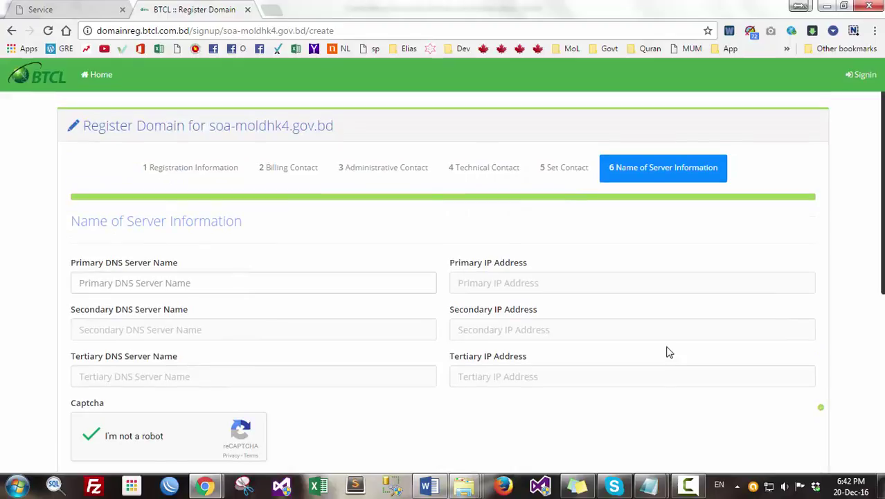
scroll(658, 318, "down", 3)
scroll(644, 260, "up", 2)
scroll(611, 251, "up", 1)
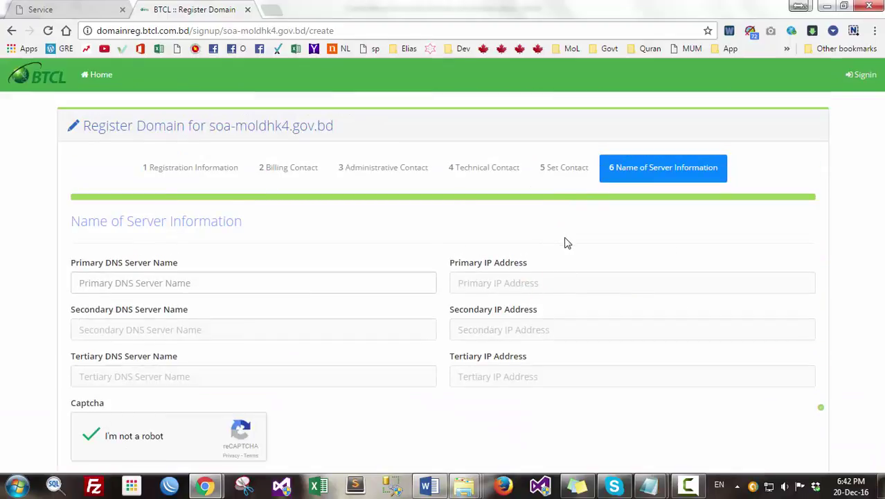
scroll(565, 243, "down", 2)
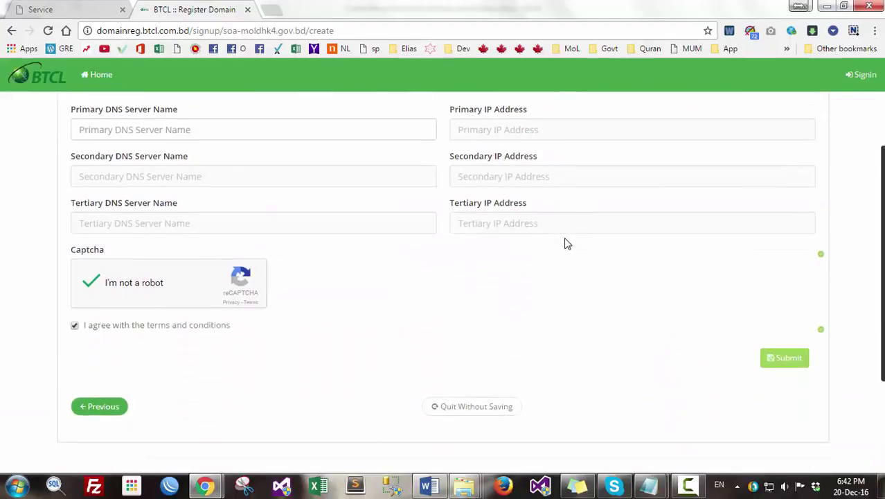
left_click(784, 356)
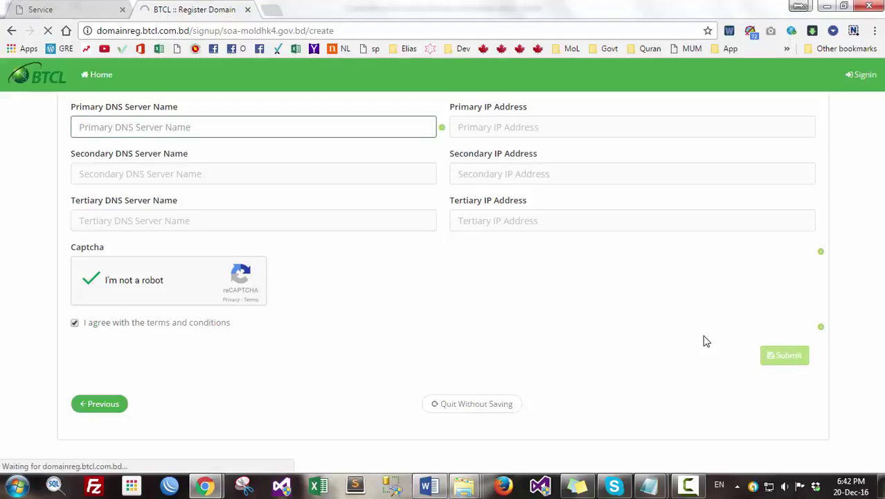